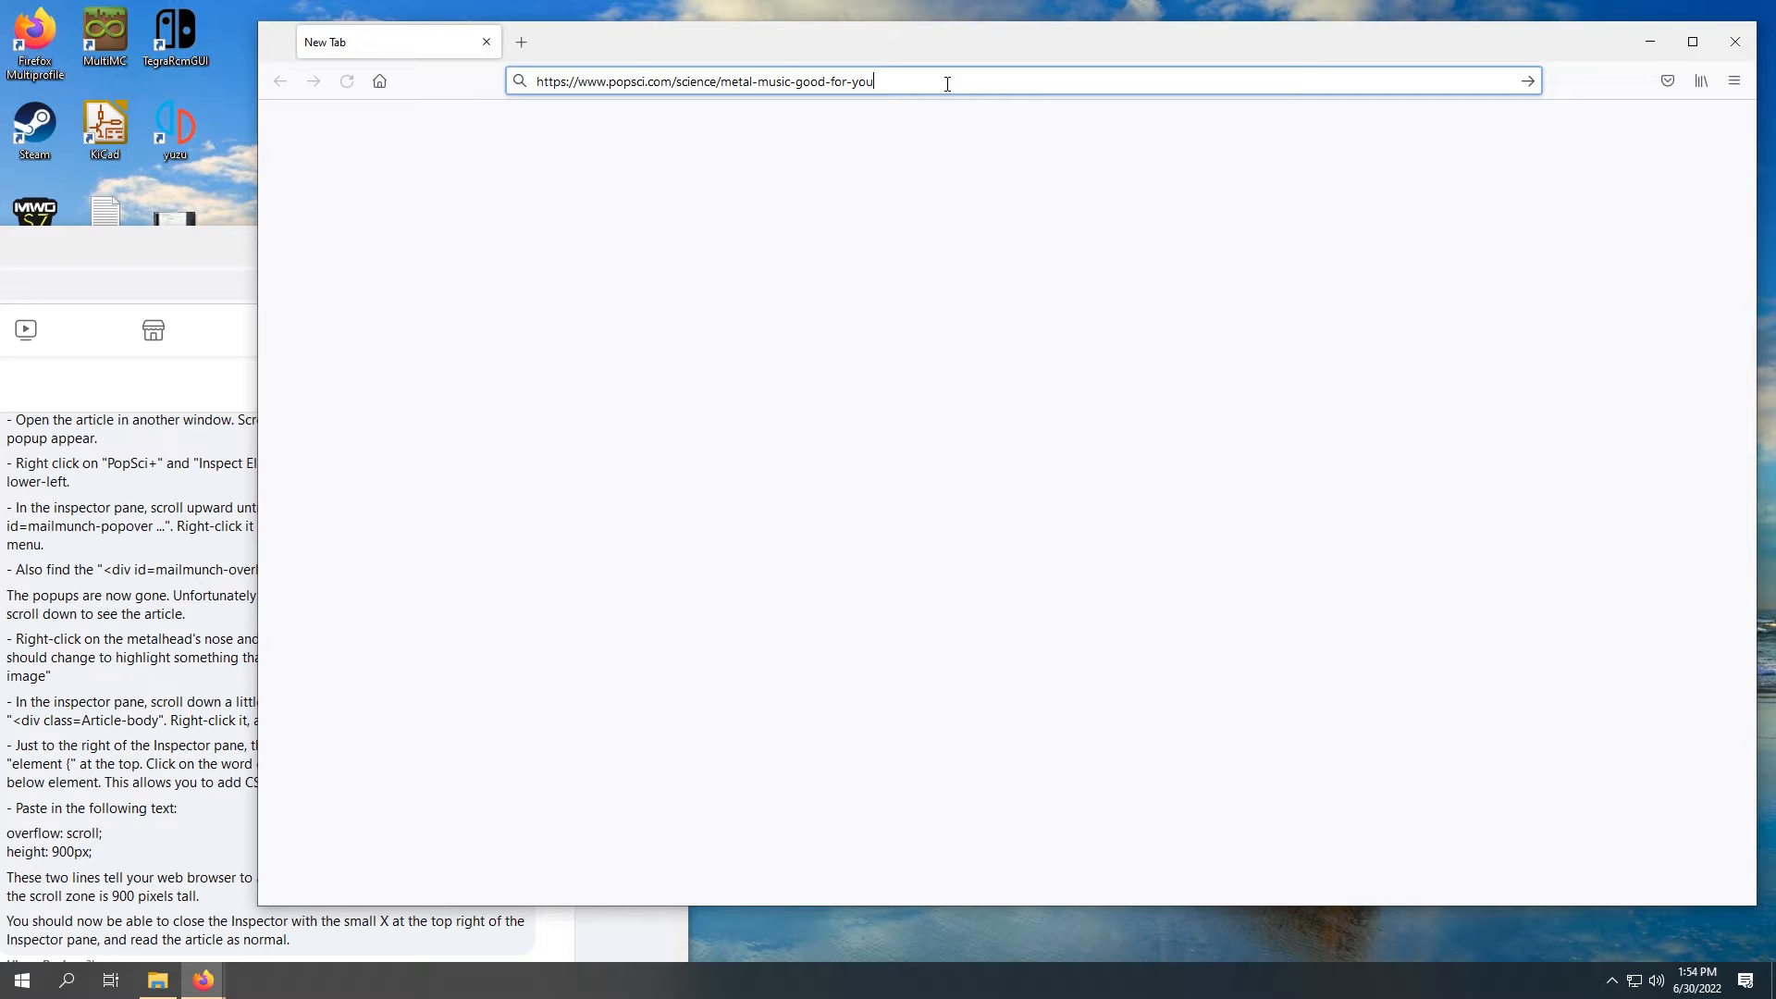
type("/")
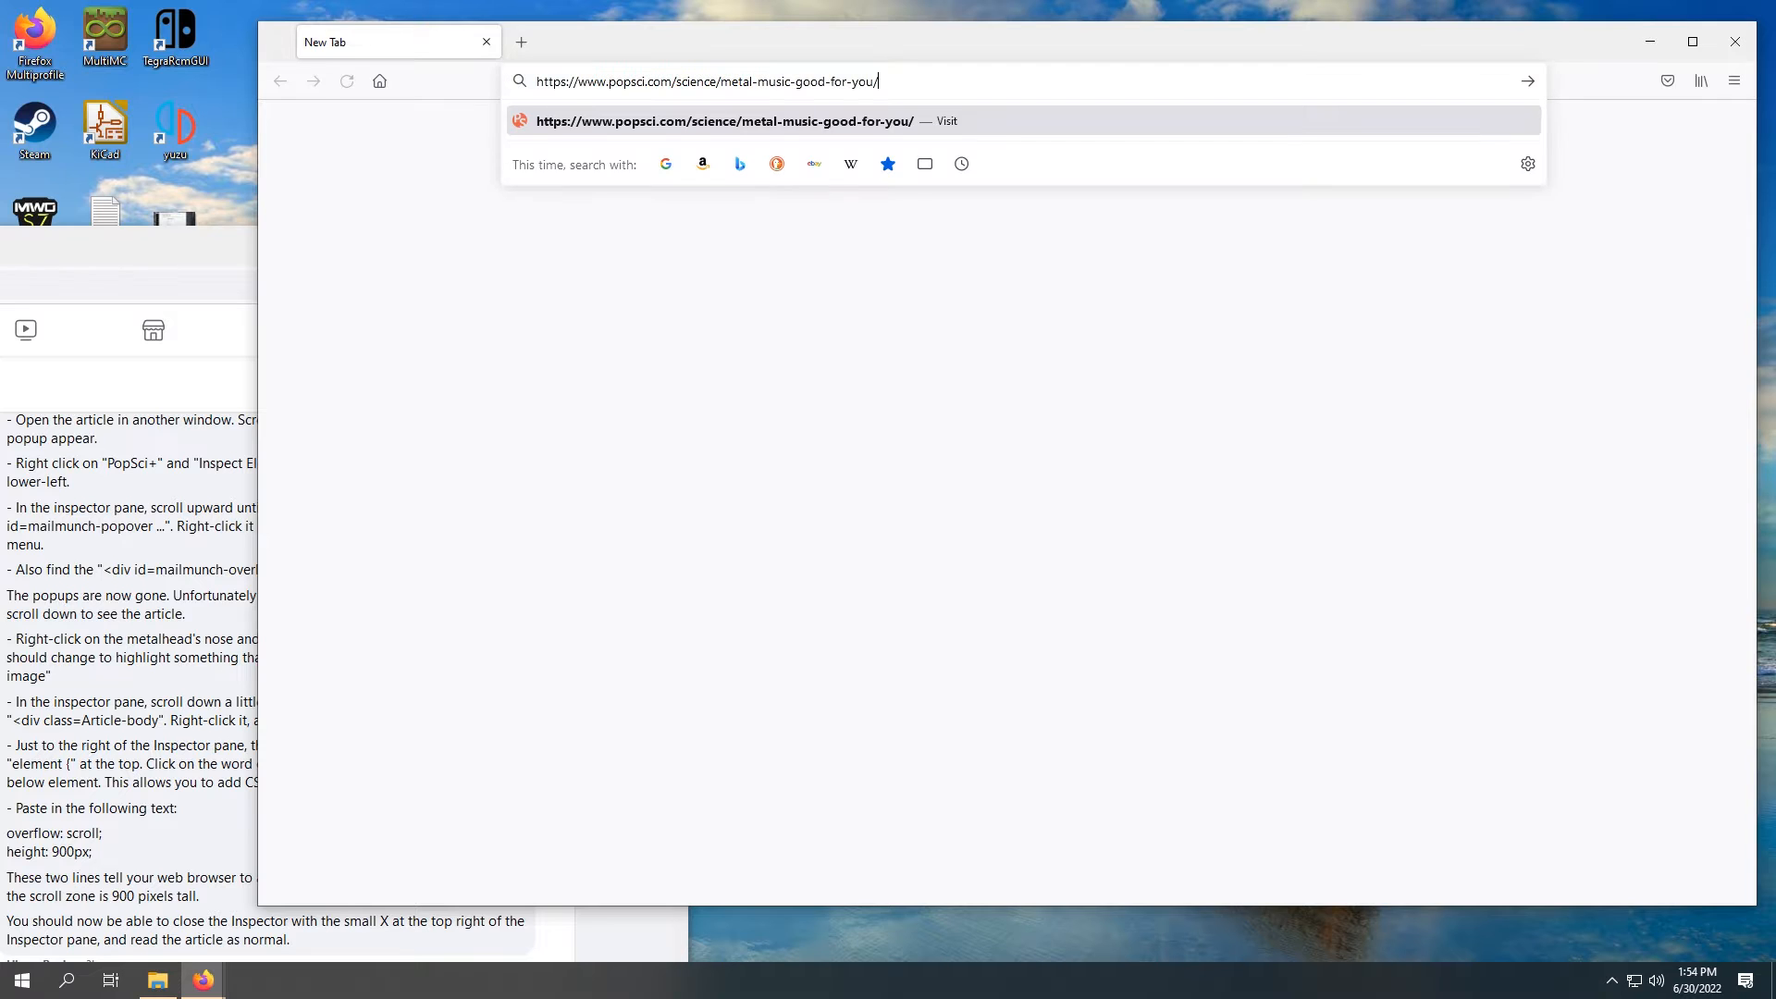
key("Return")
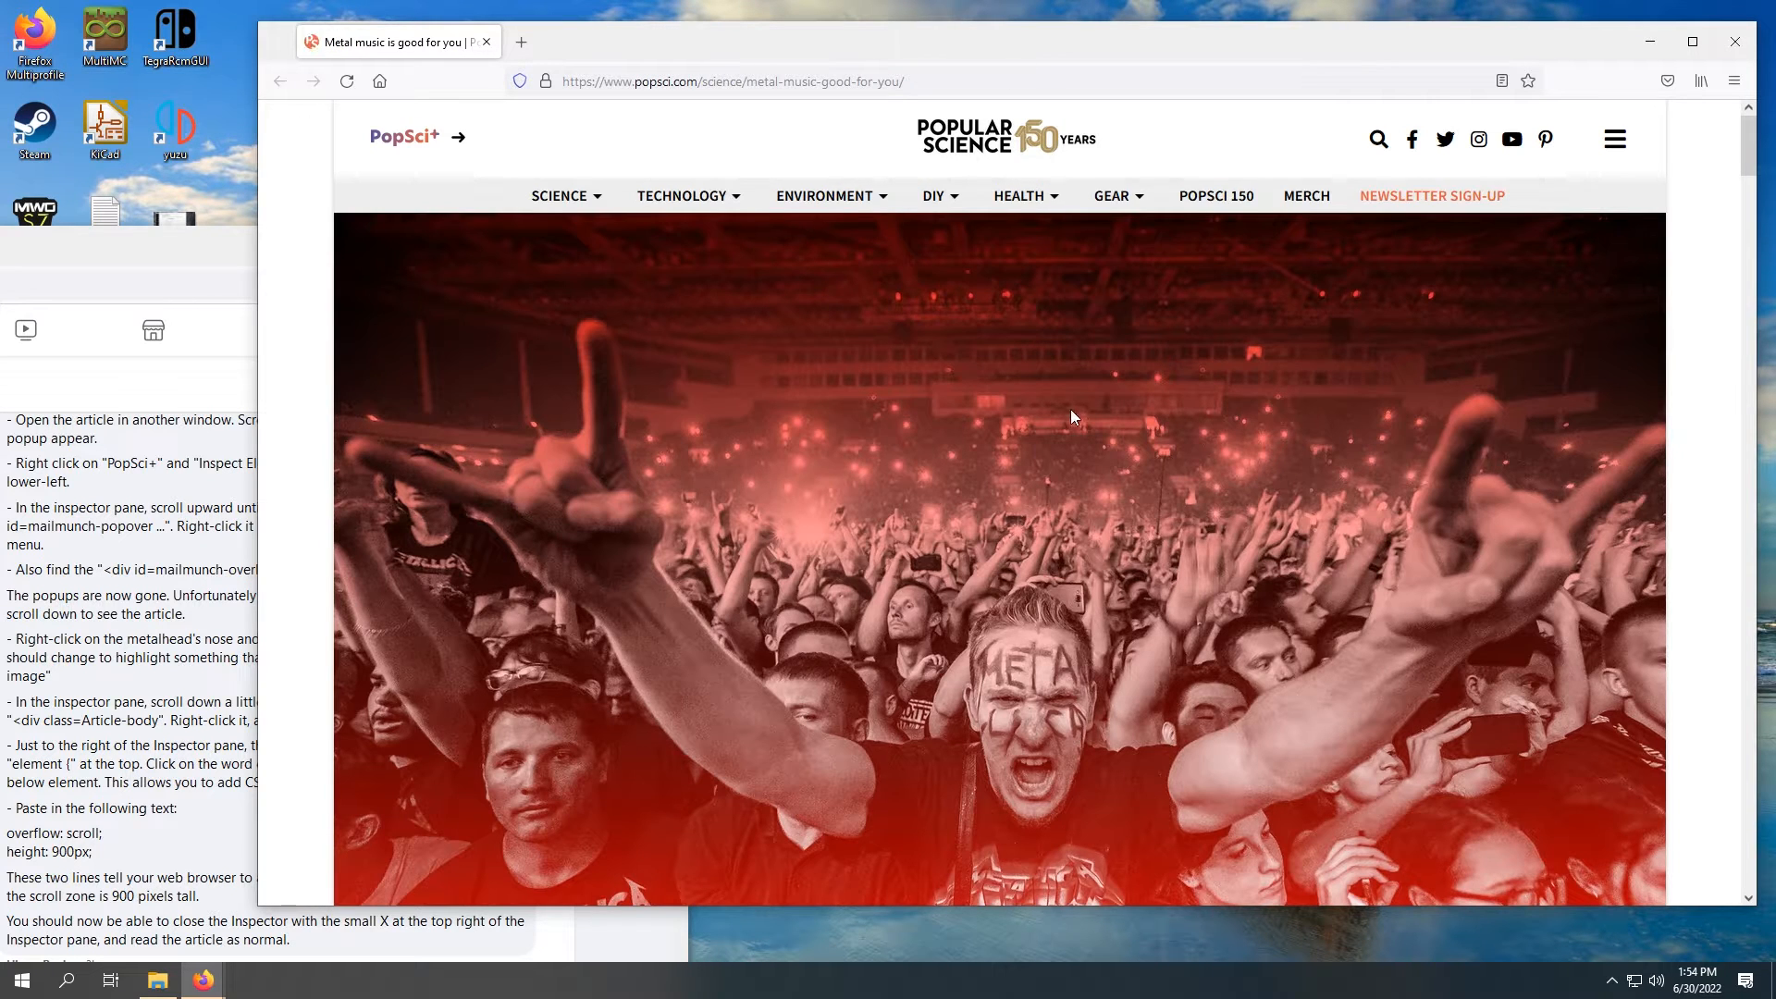
scroll(1156, 412, "down", 5)
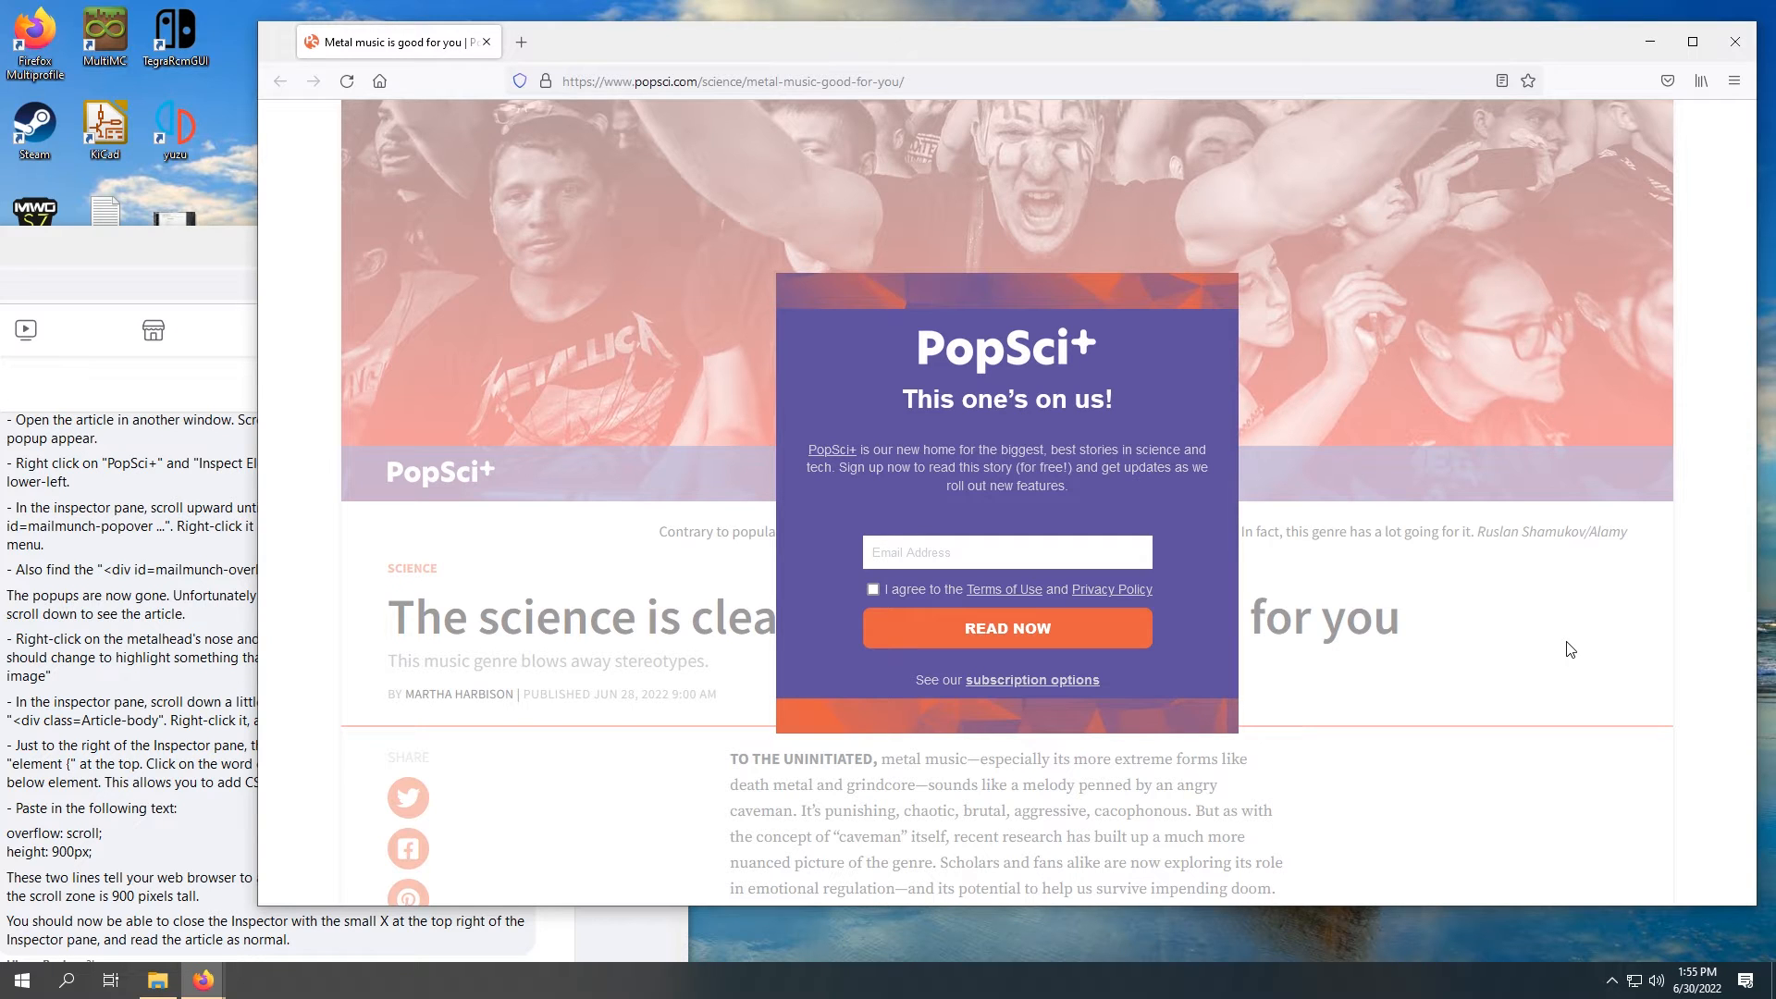
Step: Check the written instructions, then inspect the PopSci+ logo inside the sign-up popup
left_click(181, 254)
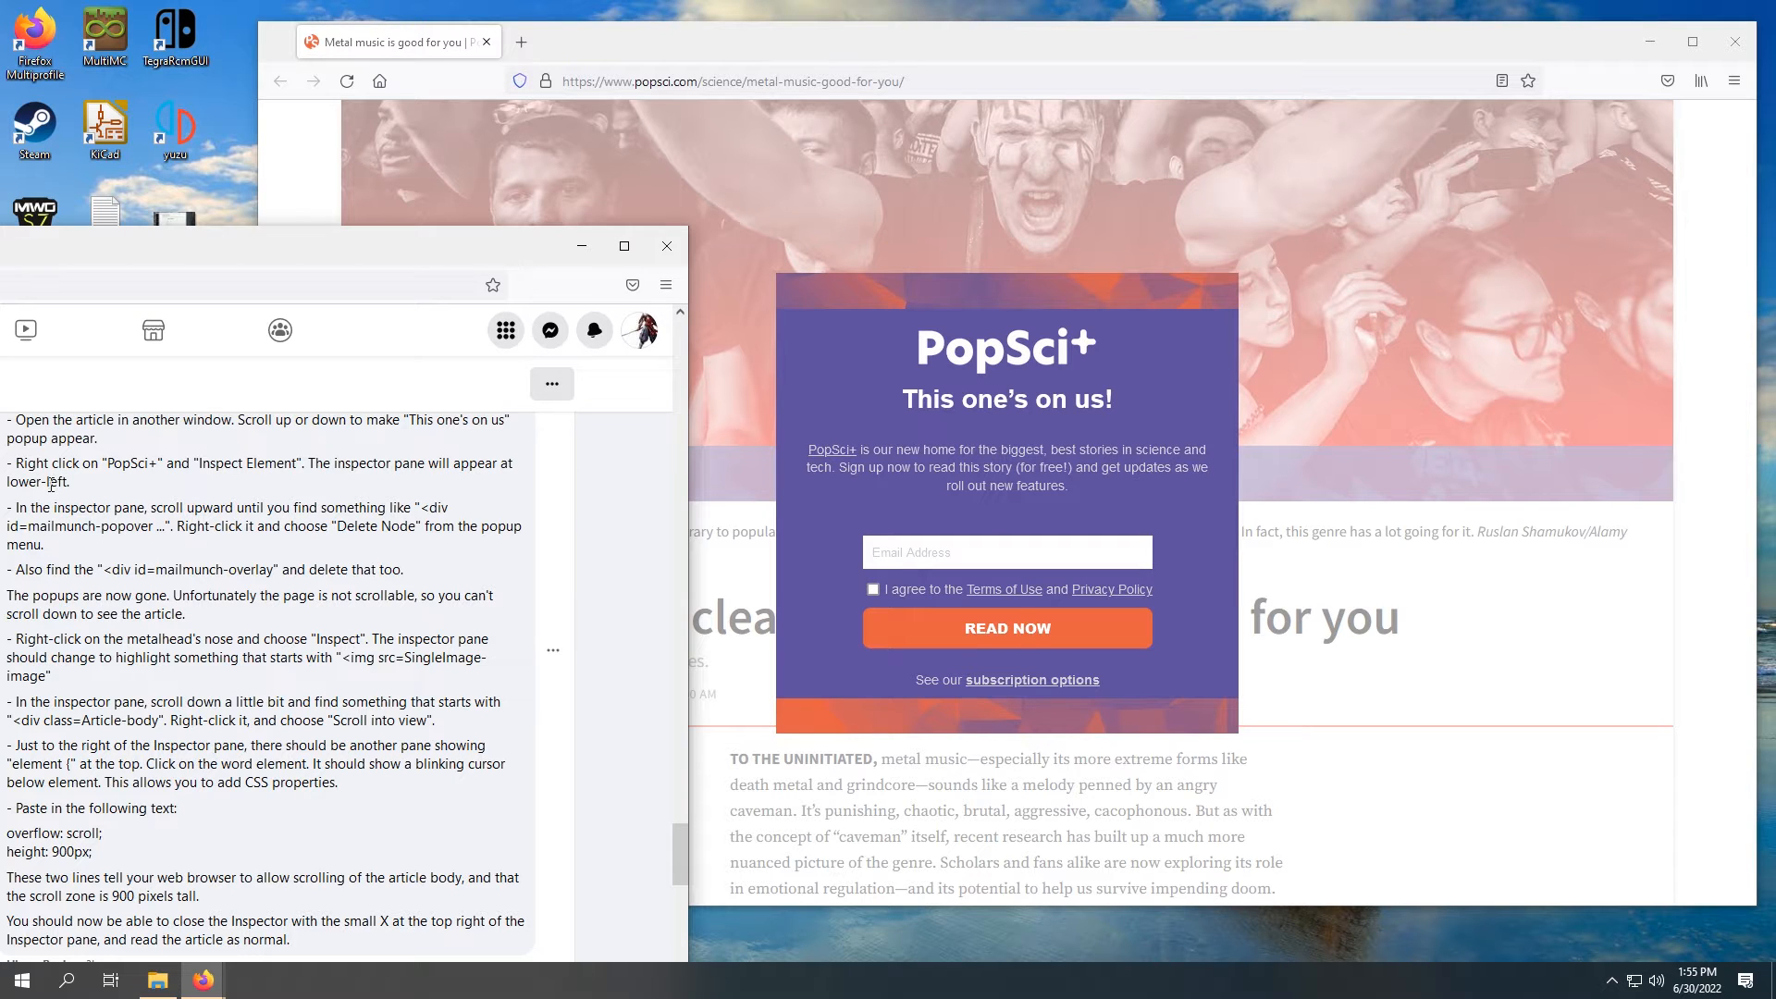
left_click(1073, 29)
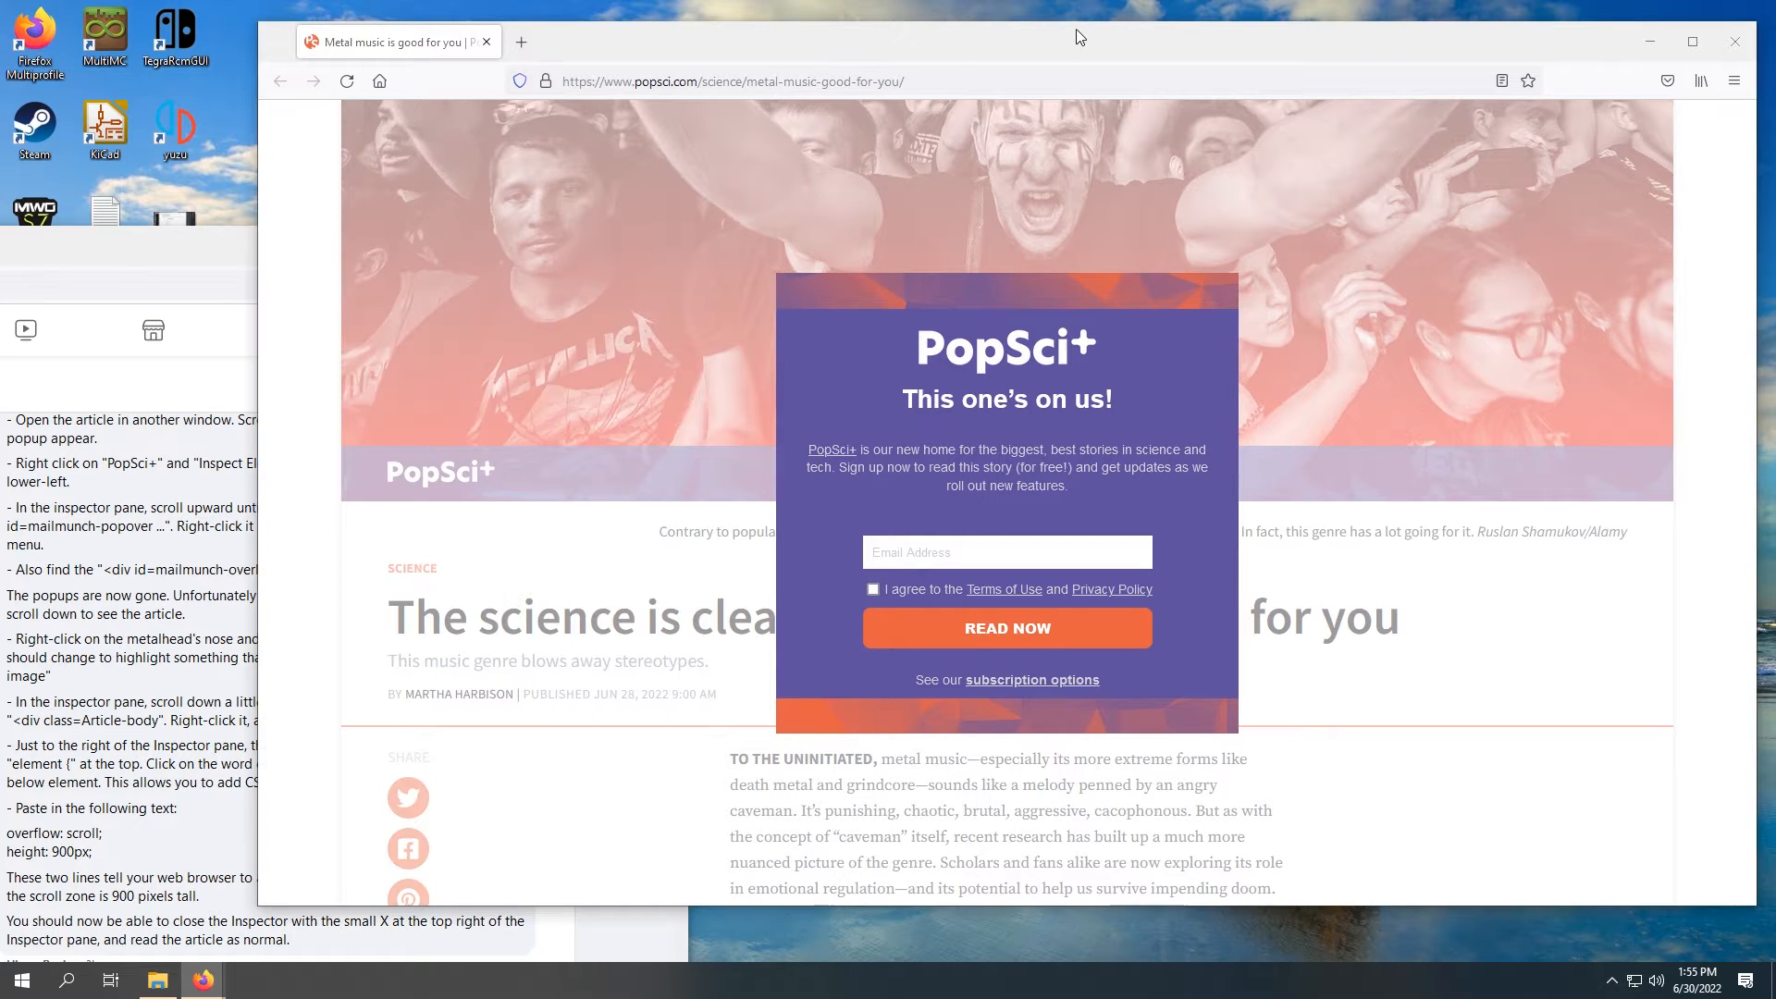
right_click(976, 352)
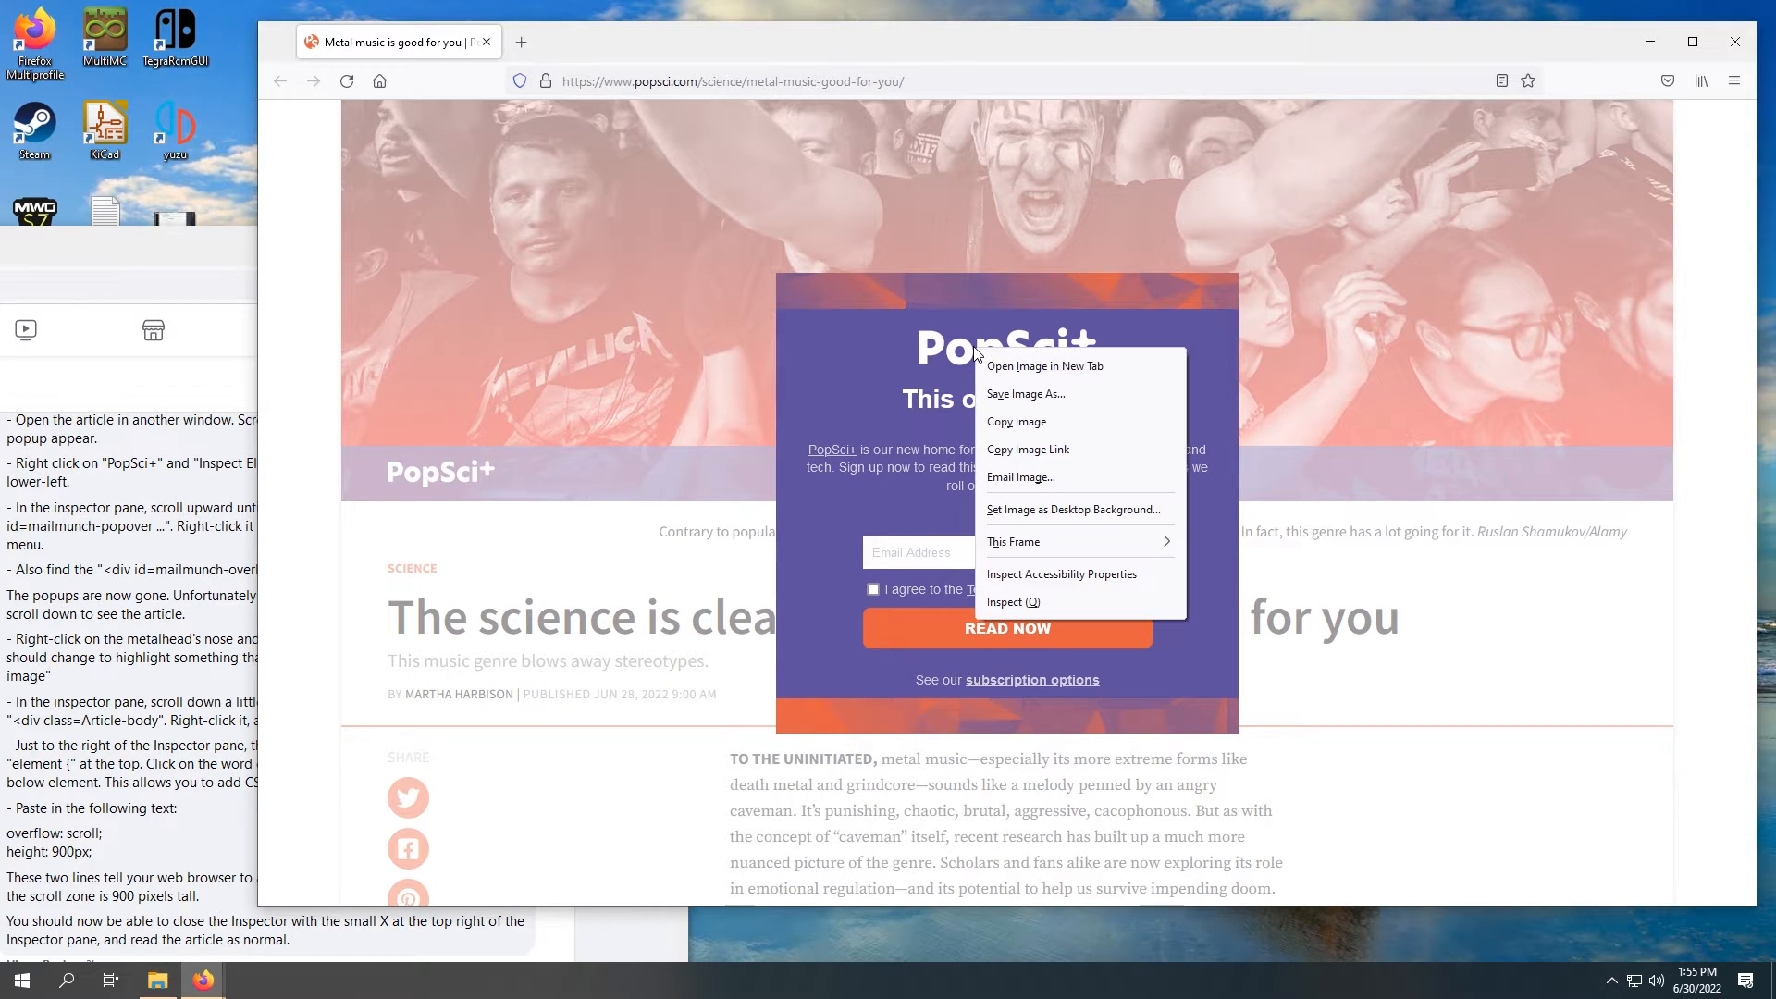
left_click(1111, 601)
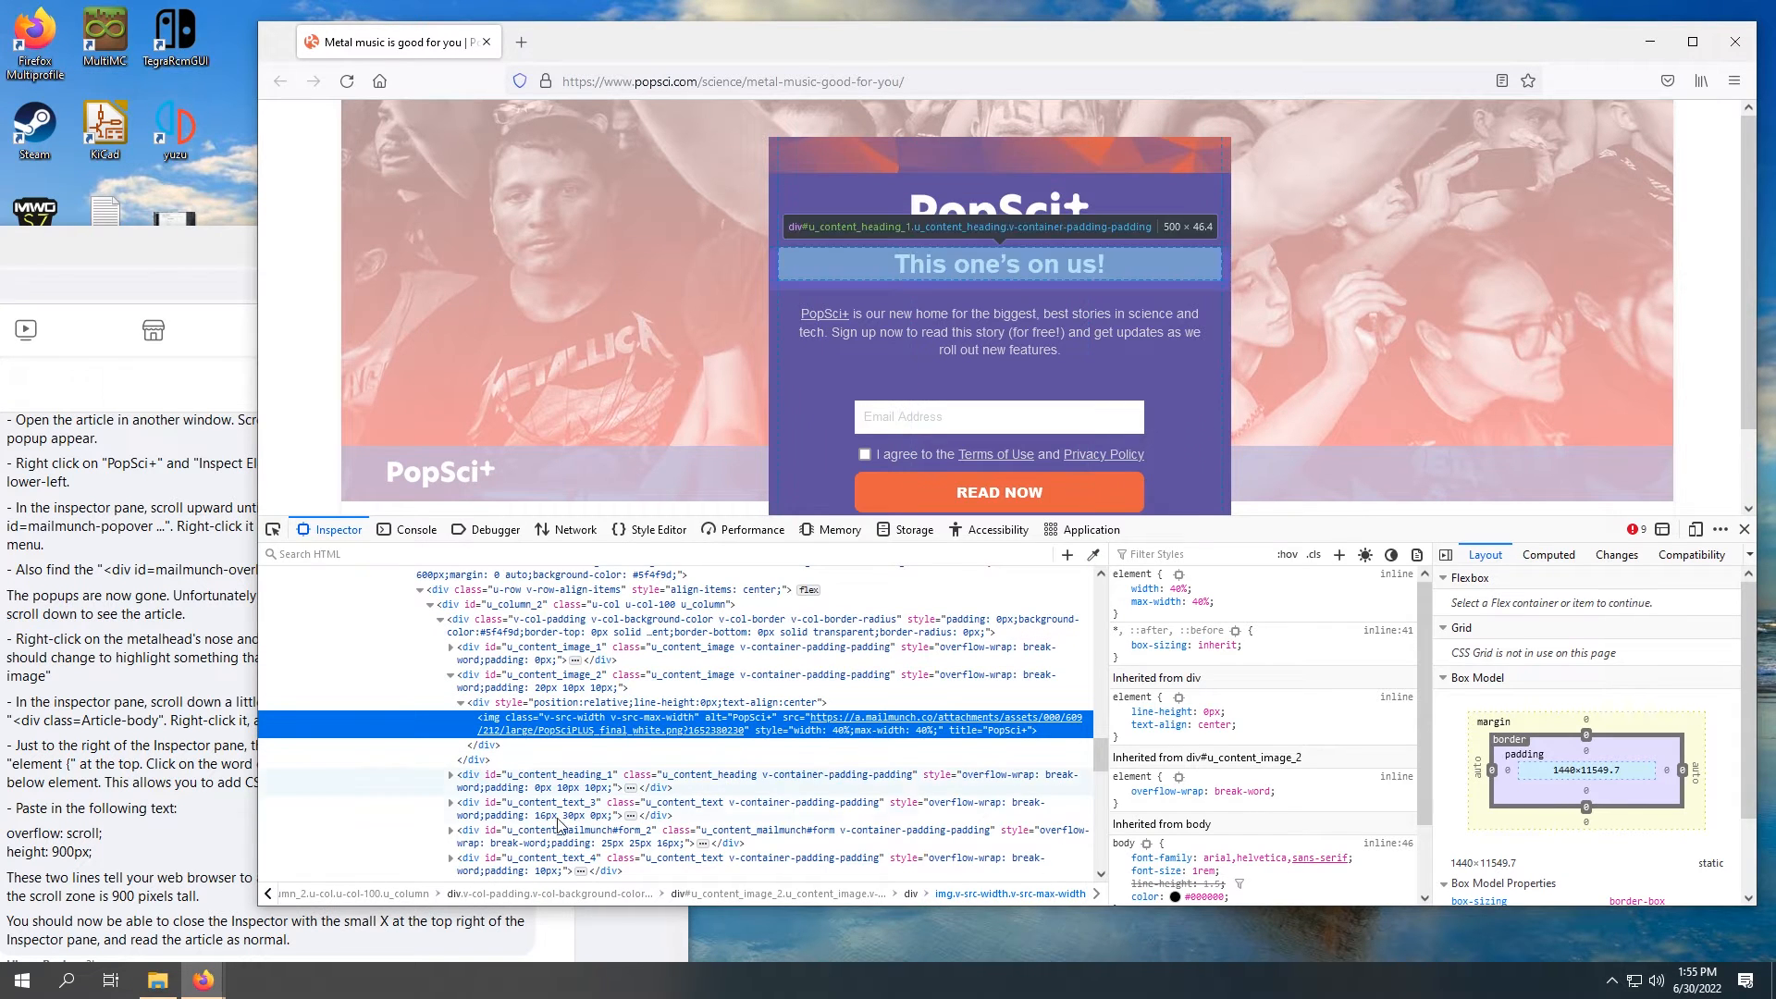
Step: Find the popup's outer div with the id starting "mailmunch-popover" in the page markup and delete that node
left_click(59, 560)
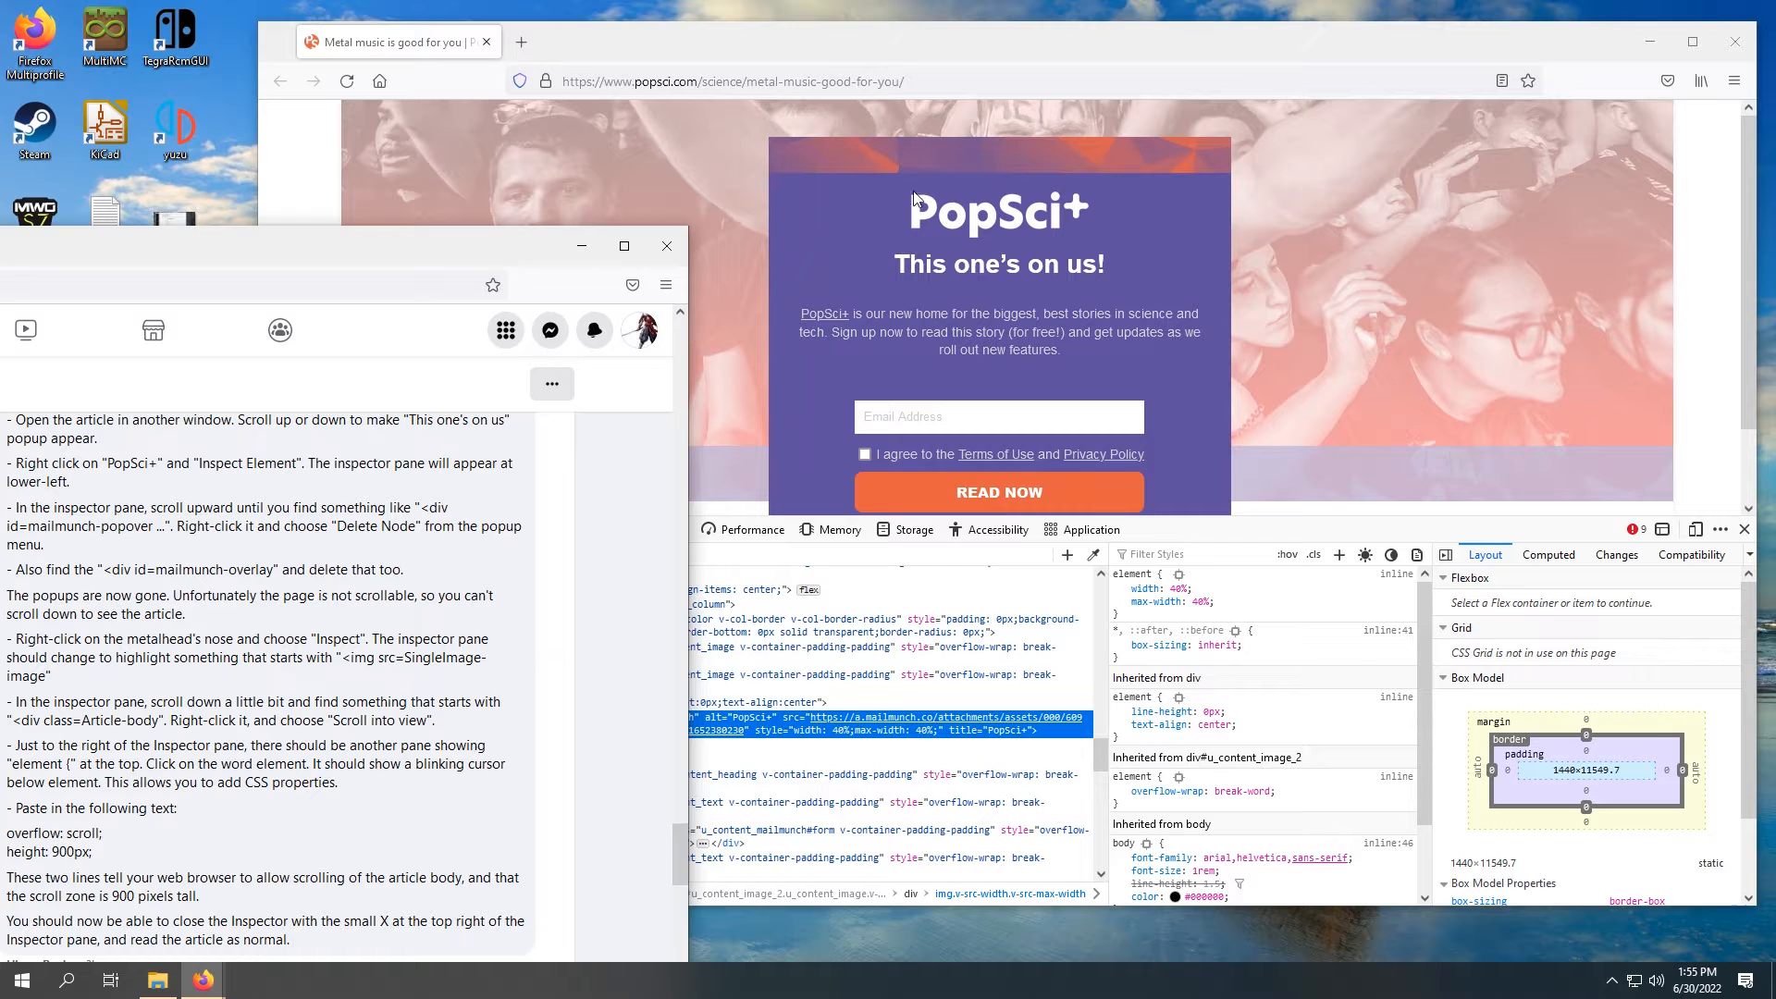
left_click(962, 46)
scroll(504, 694, "up", 2)
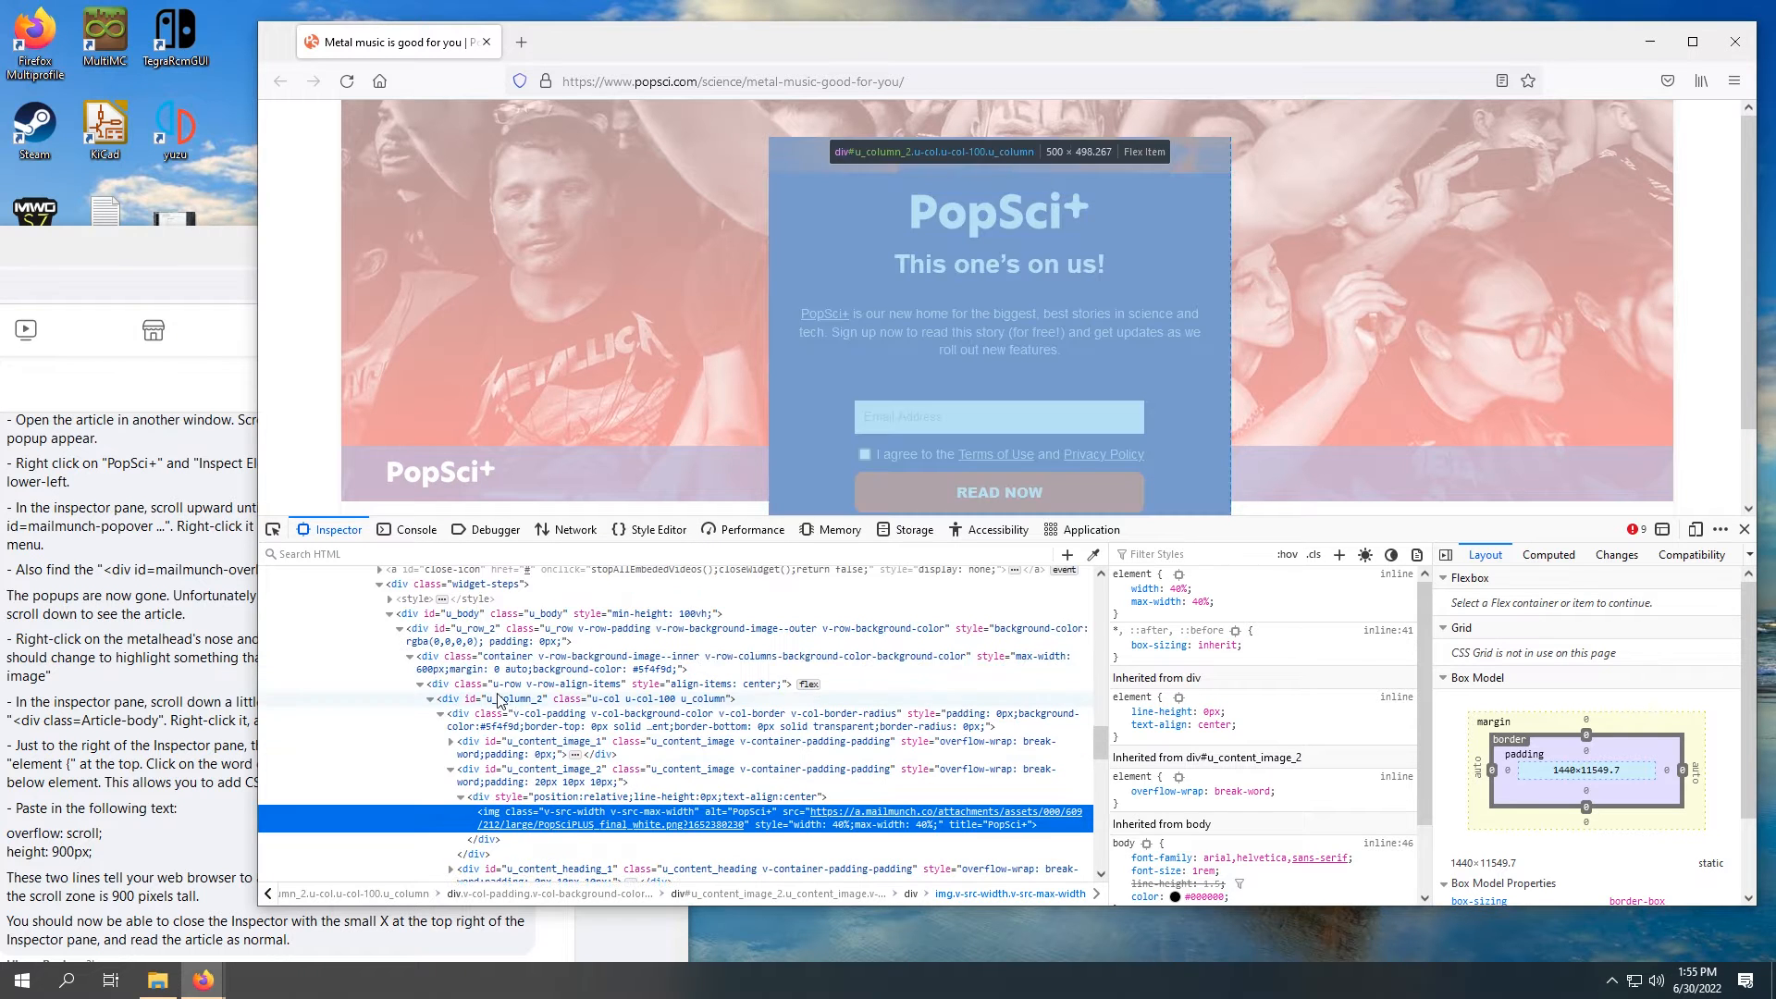
scroll(507, 689, "up", 6)
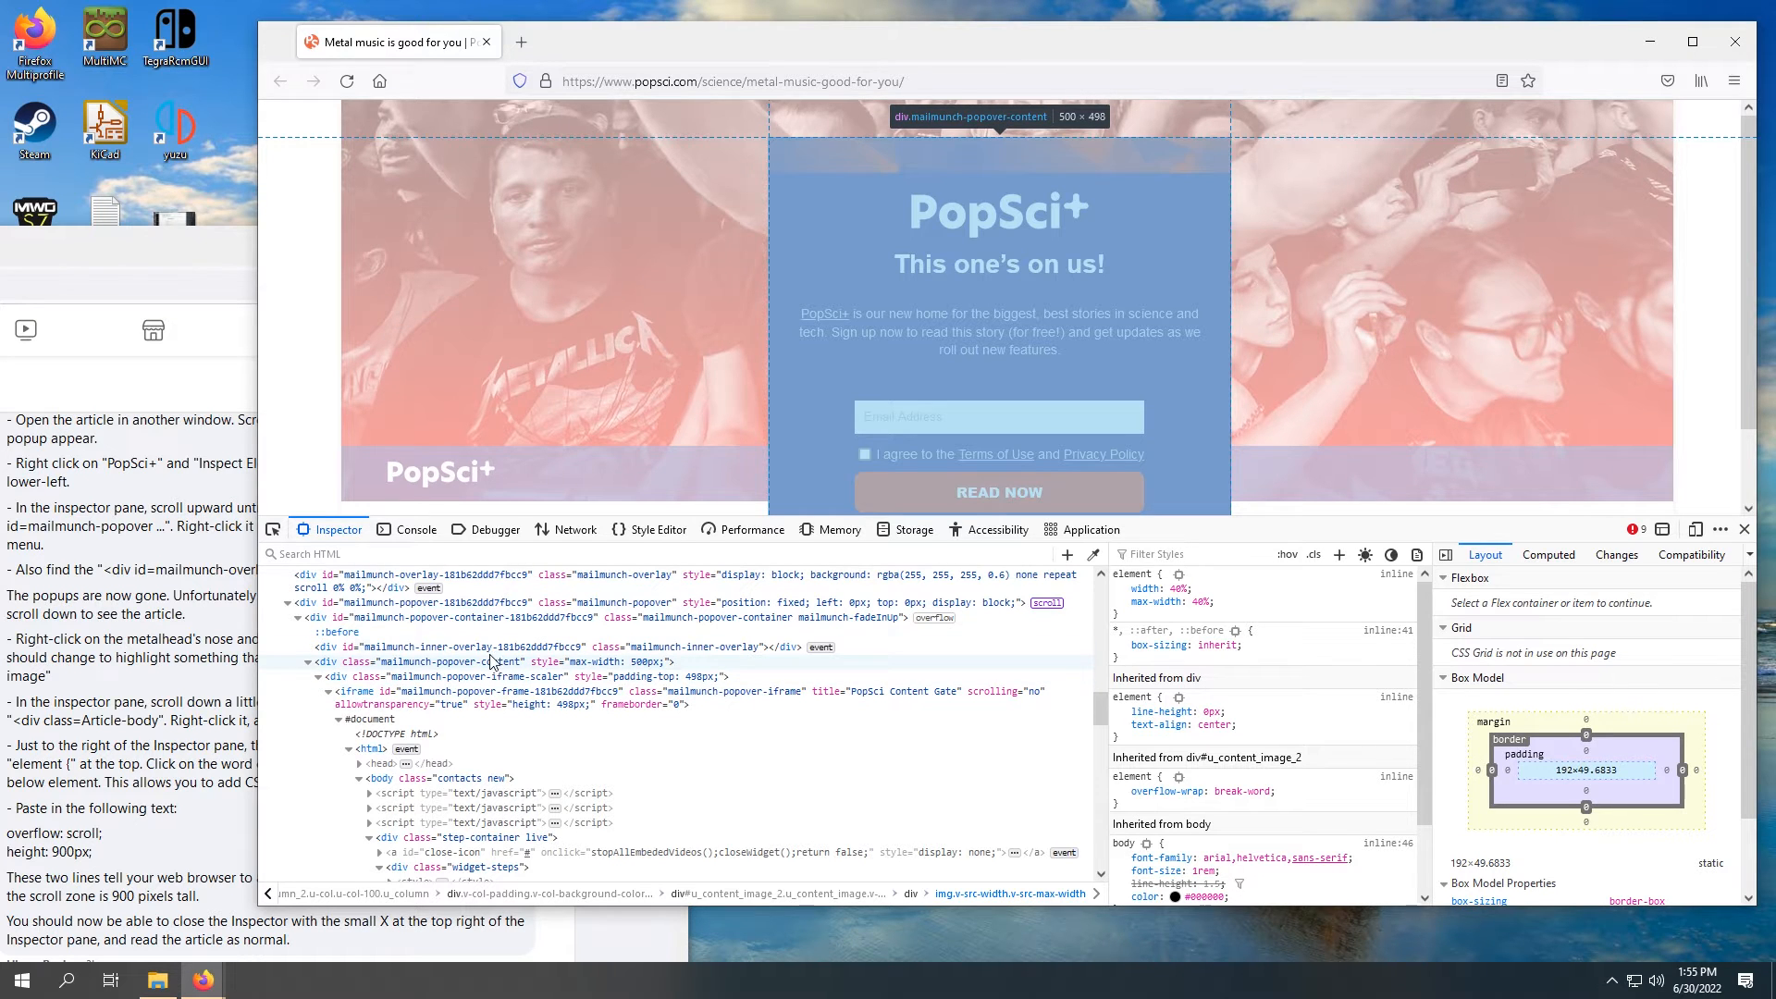
scroll(468, 675, "up", 2)
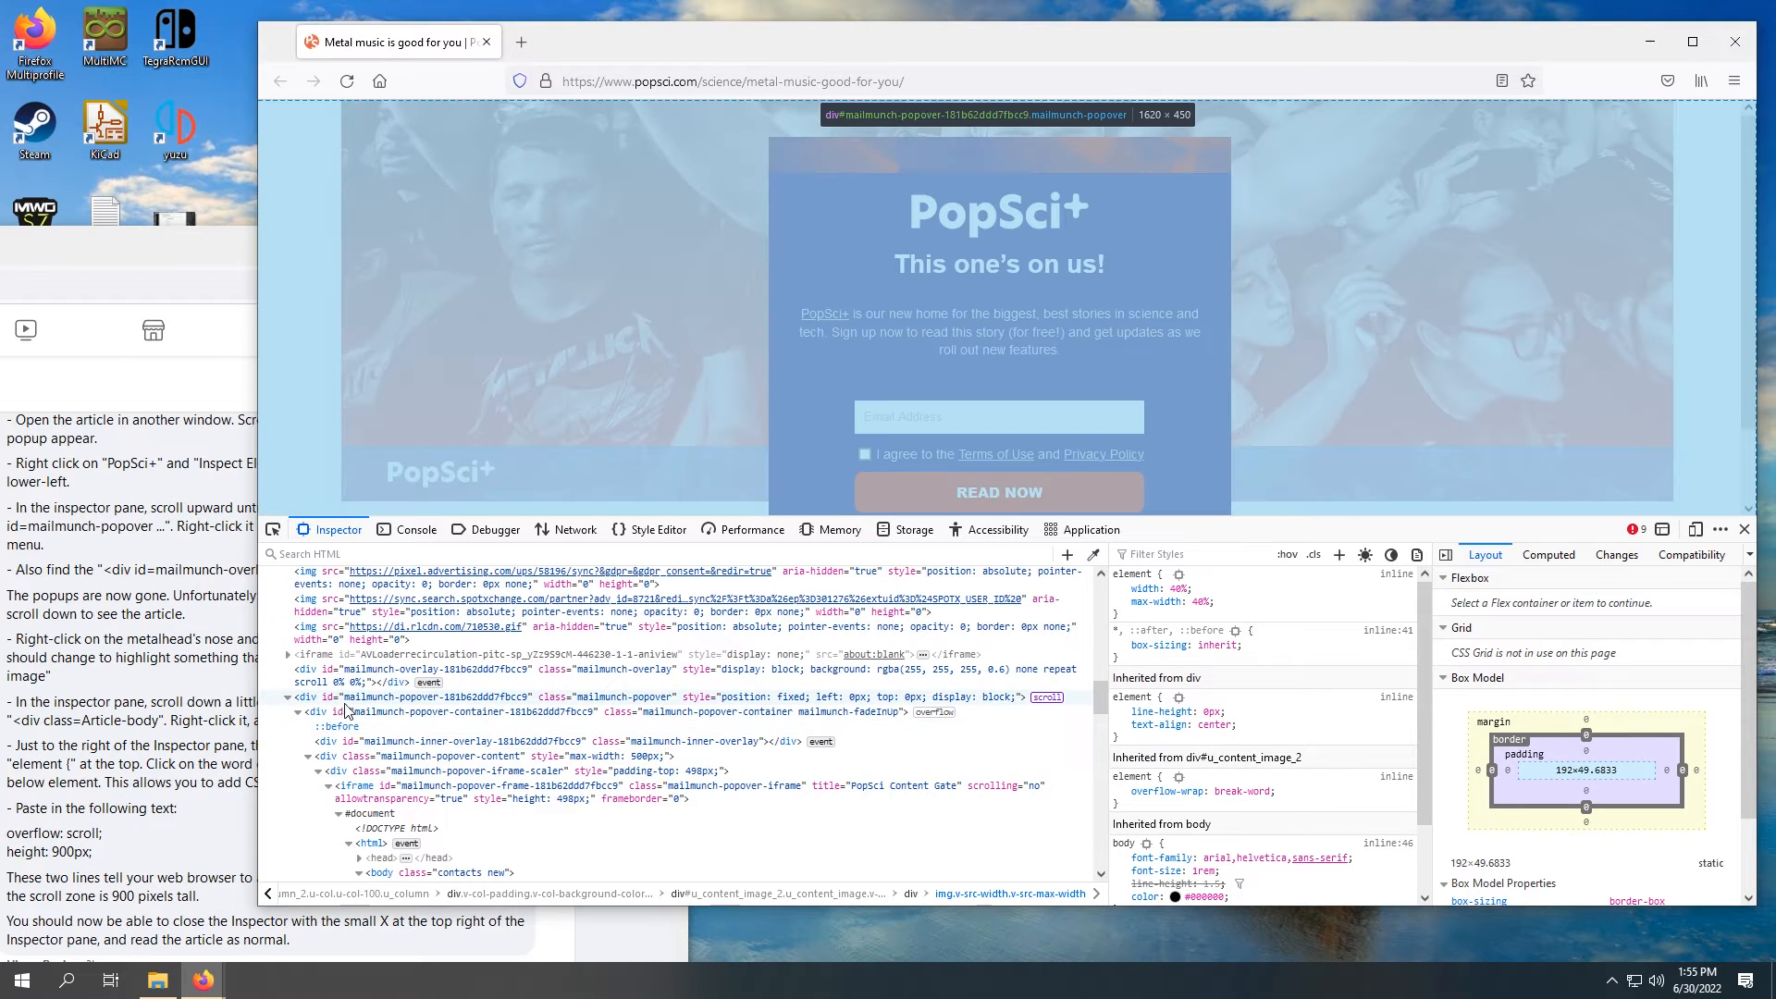
scroll(331, 710, "down", 1)
scroll(317, 692, "up", 1)
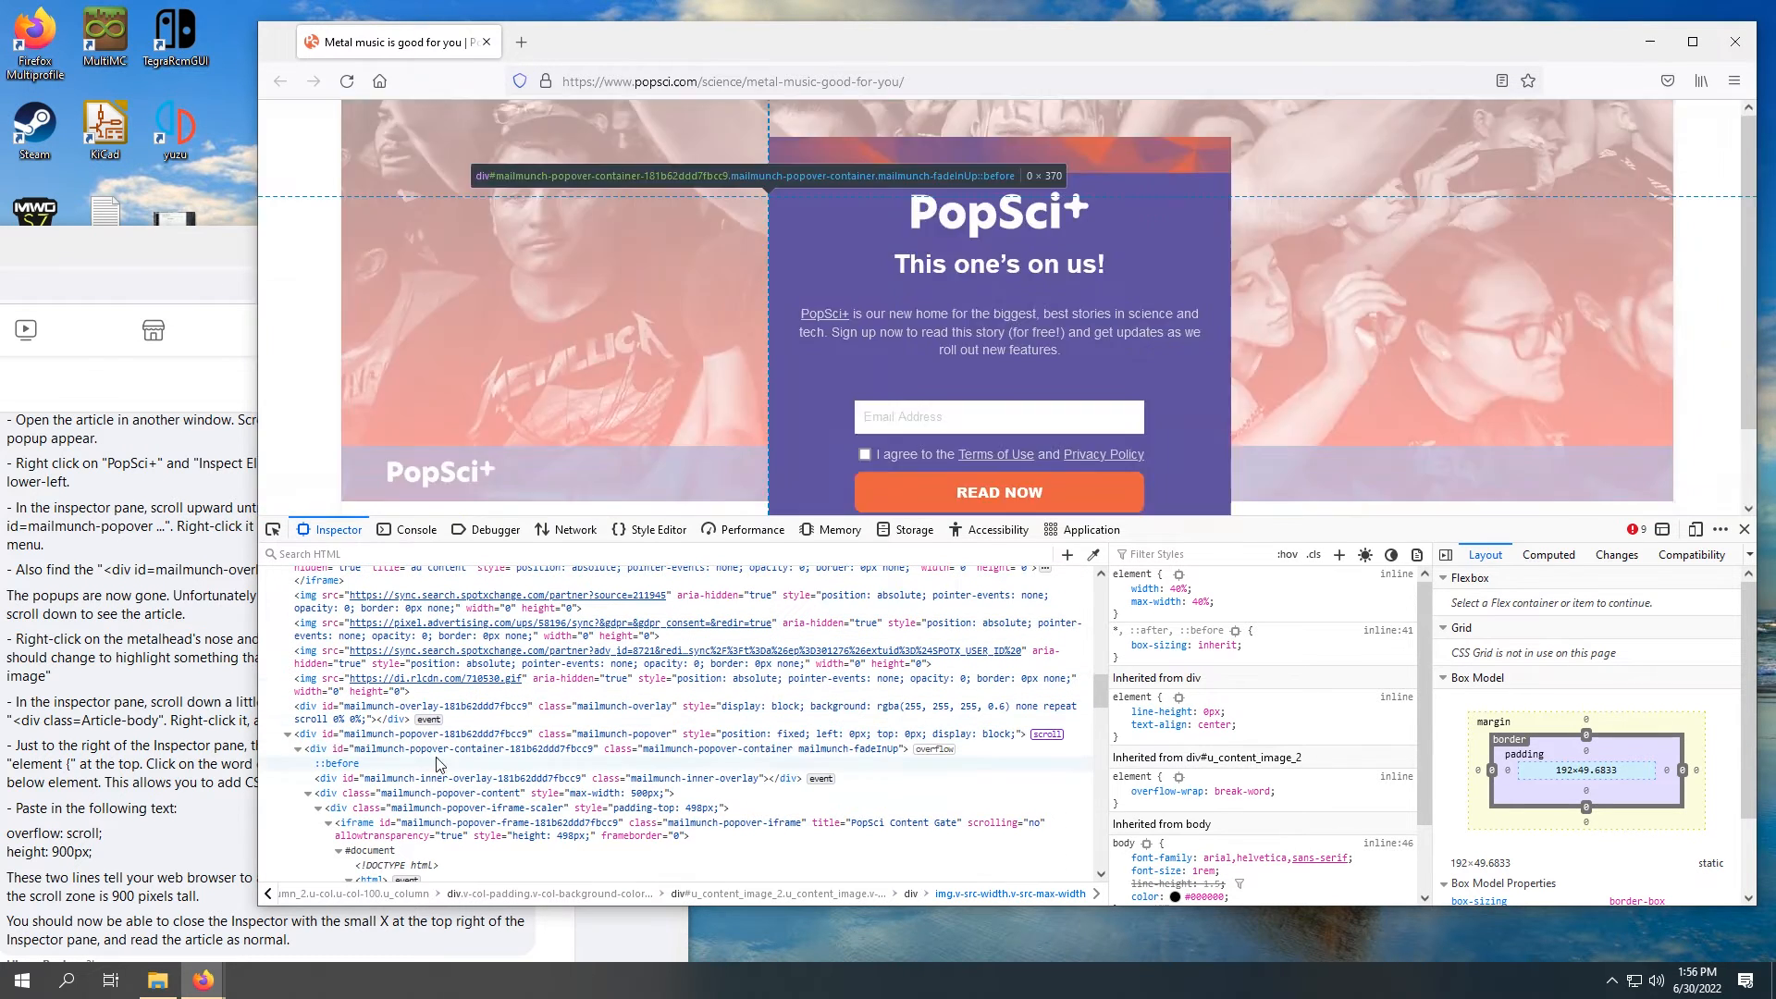
scroll(578, 745, "down", 2)
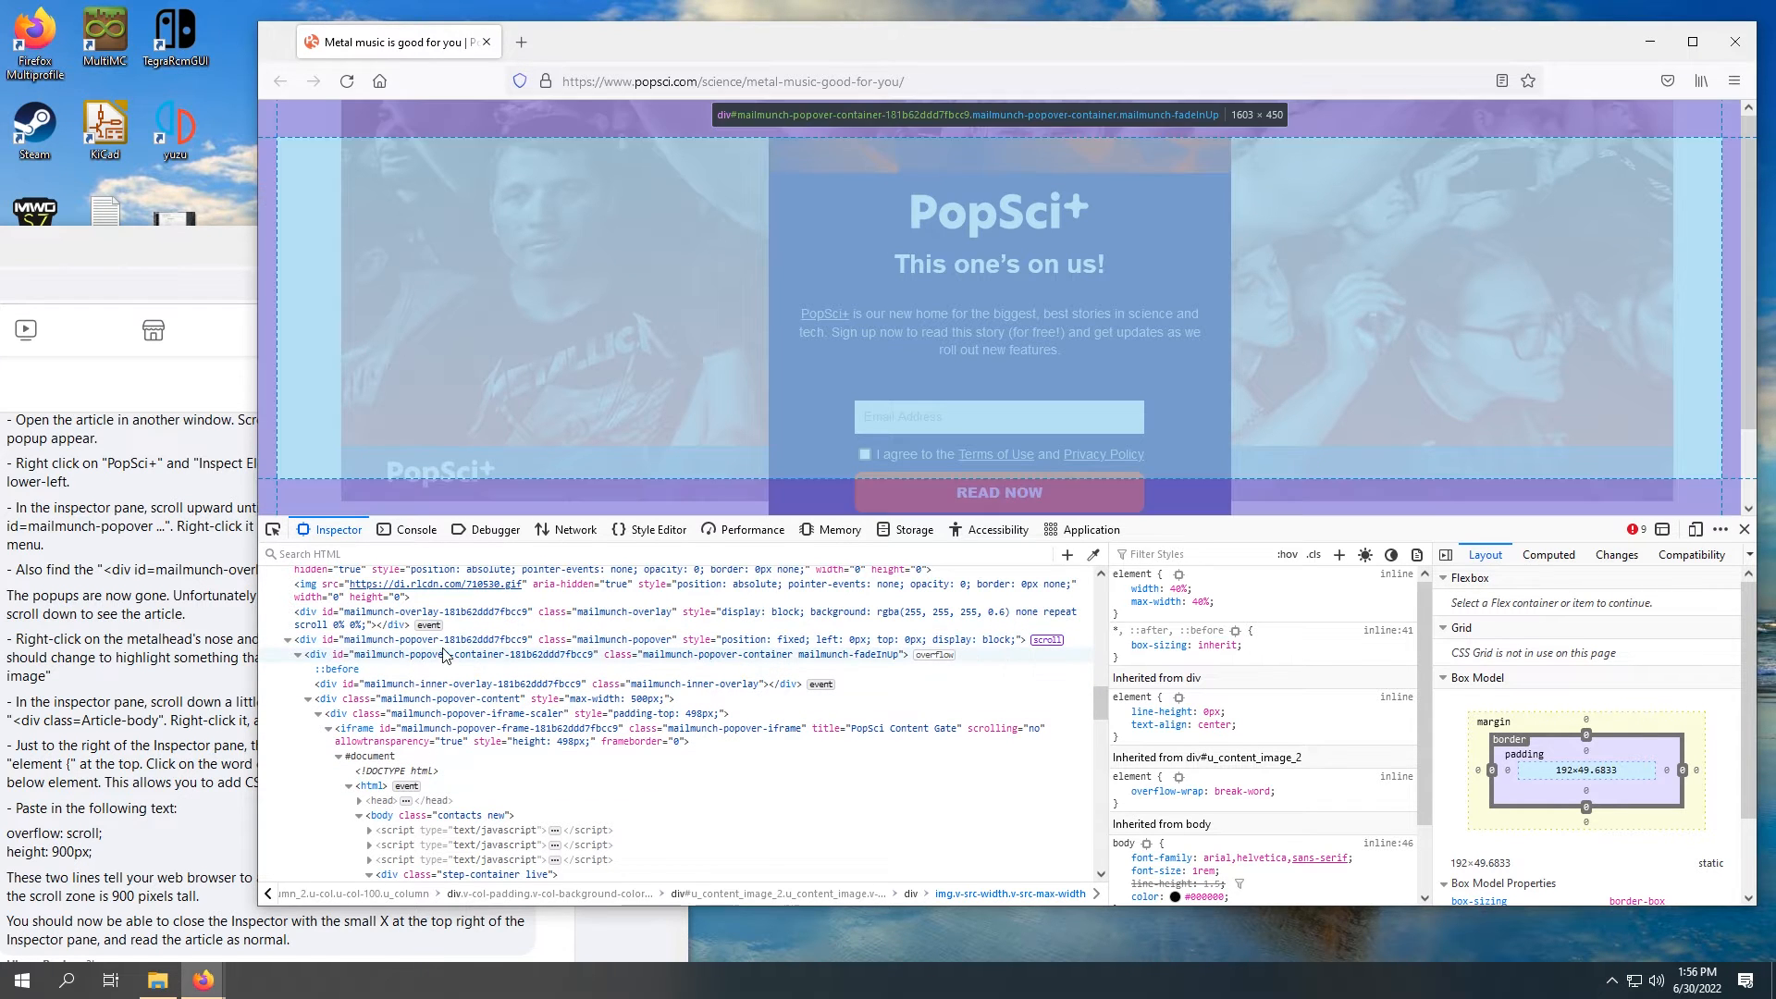
right_click(425, 642)
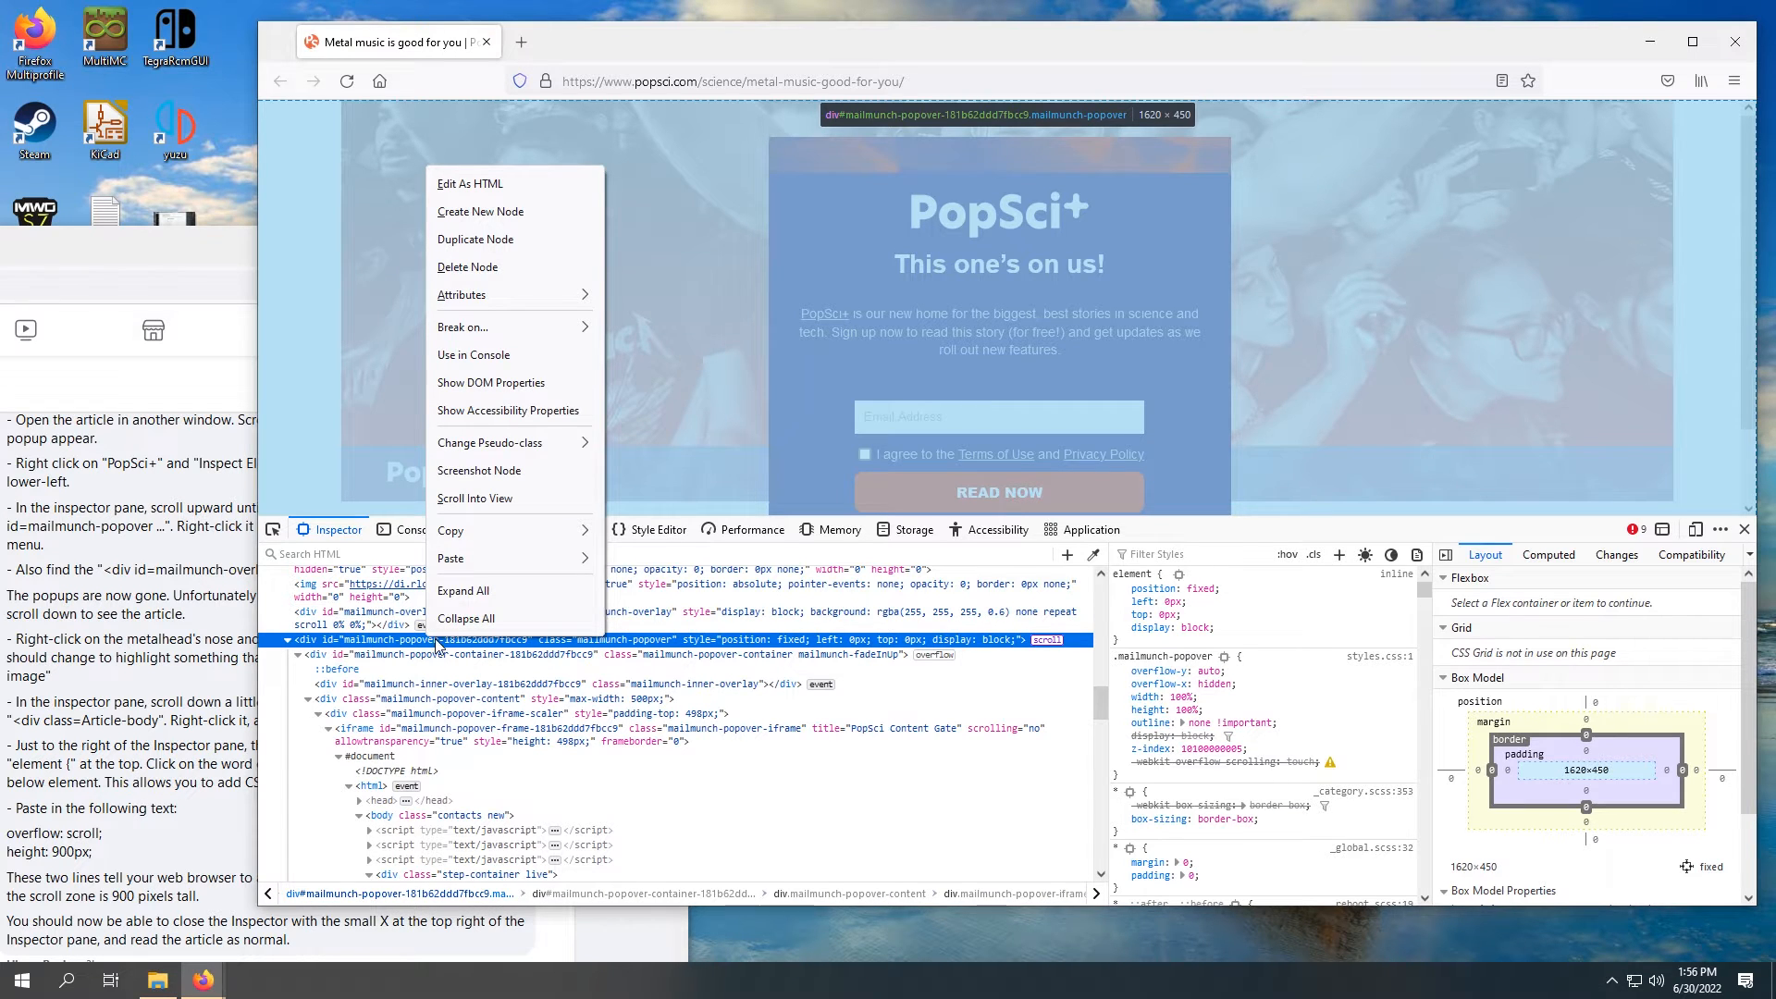
left_click(524, 270)
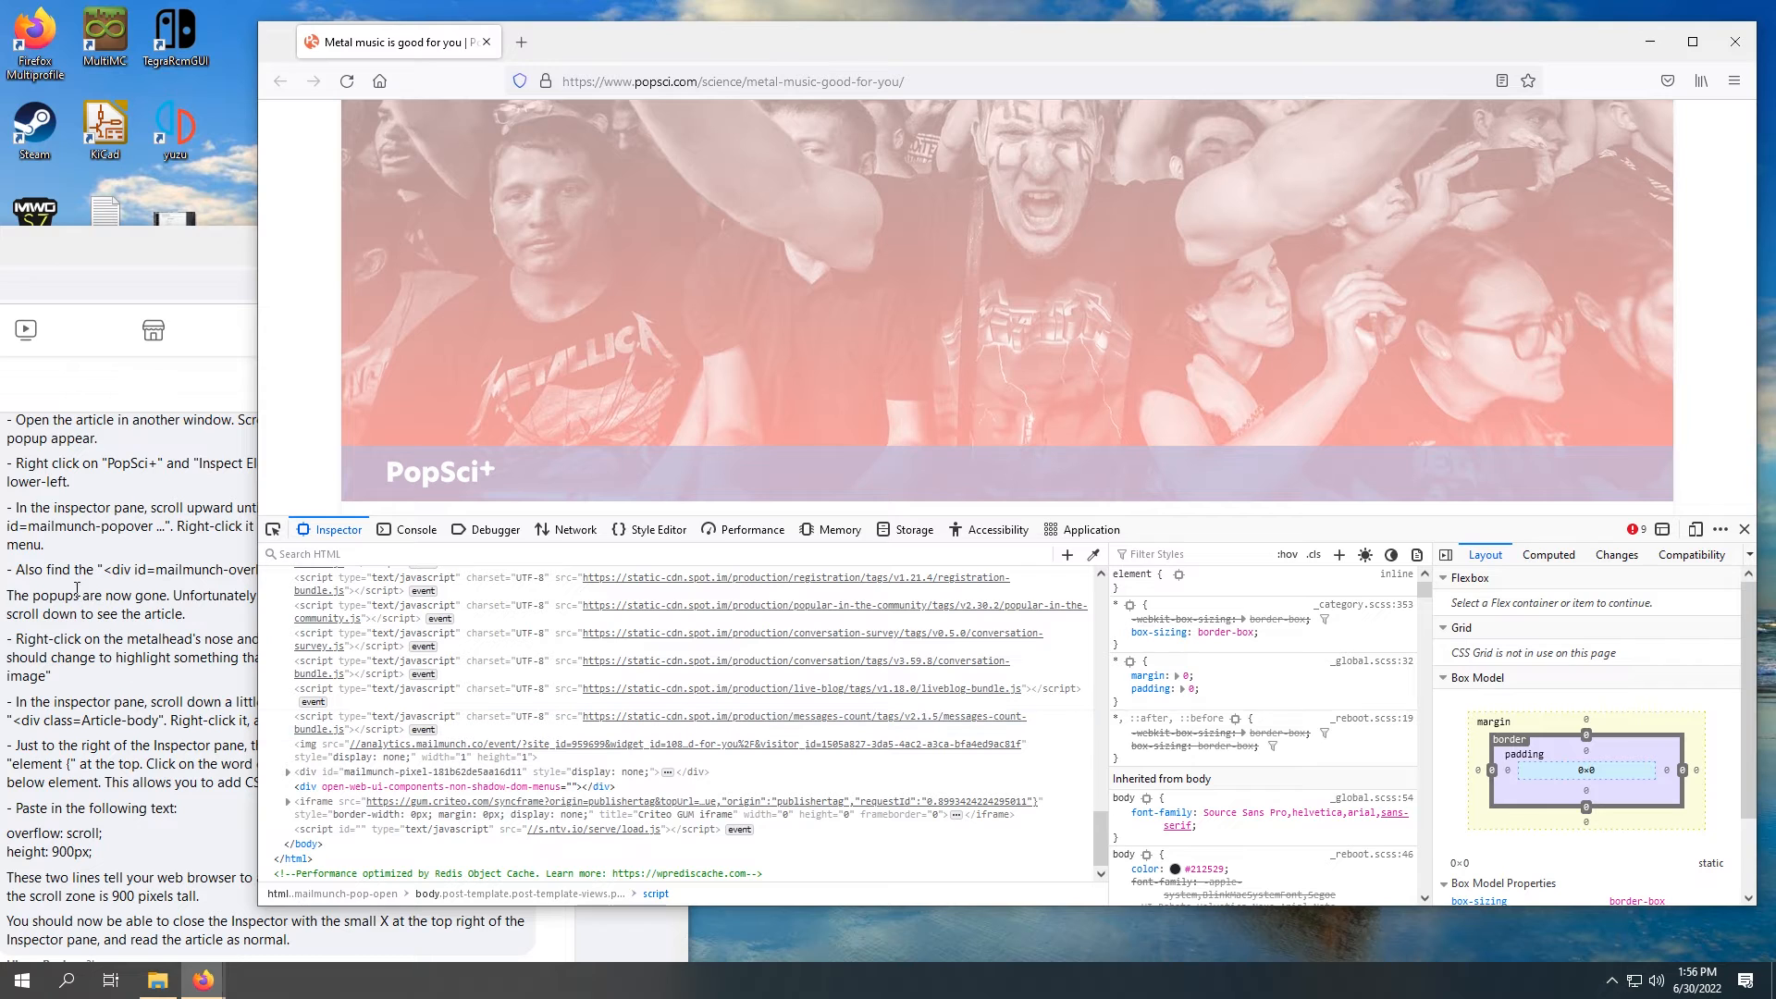
Step: Find the div with the id starting "mailmunch-overlay" in the page markup and delete that node
left_click(109, 588)
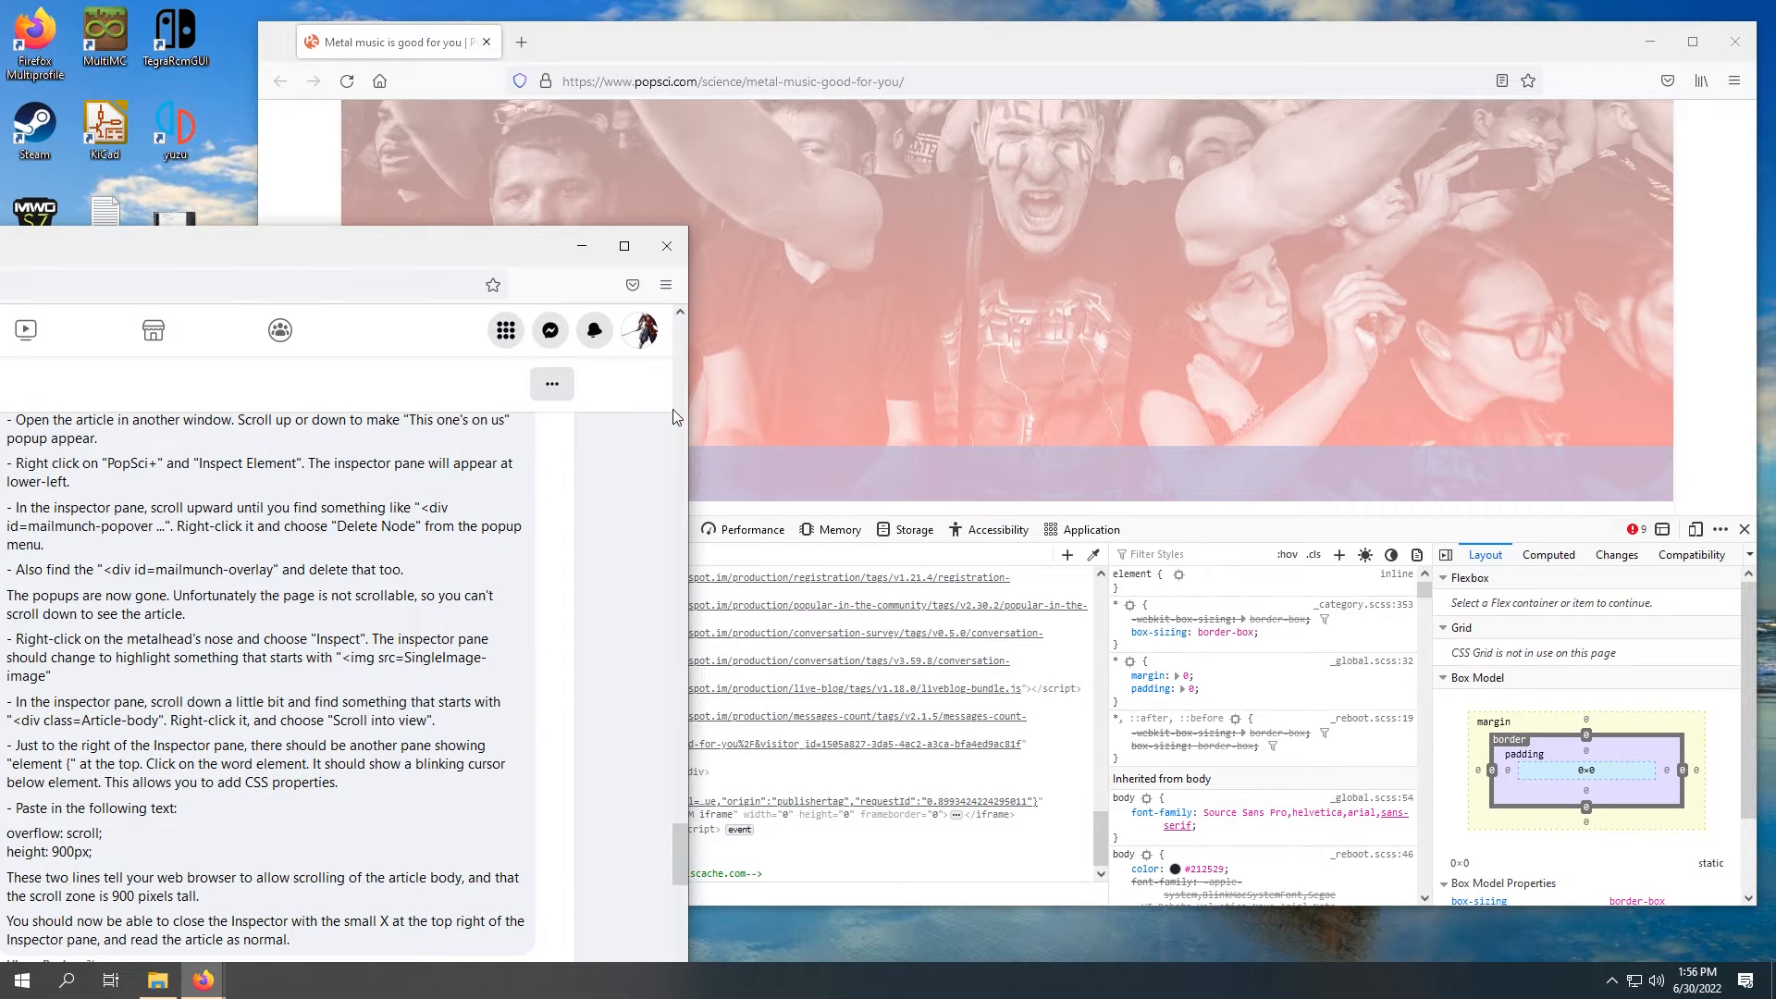
left_click(930, 32)
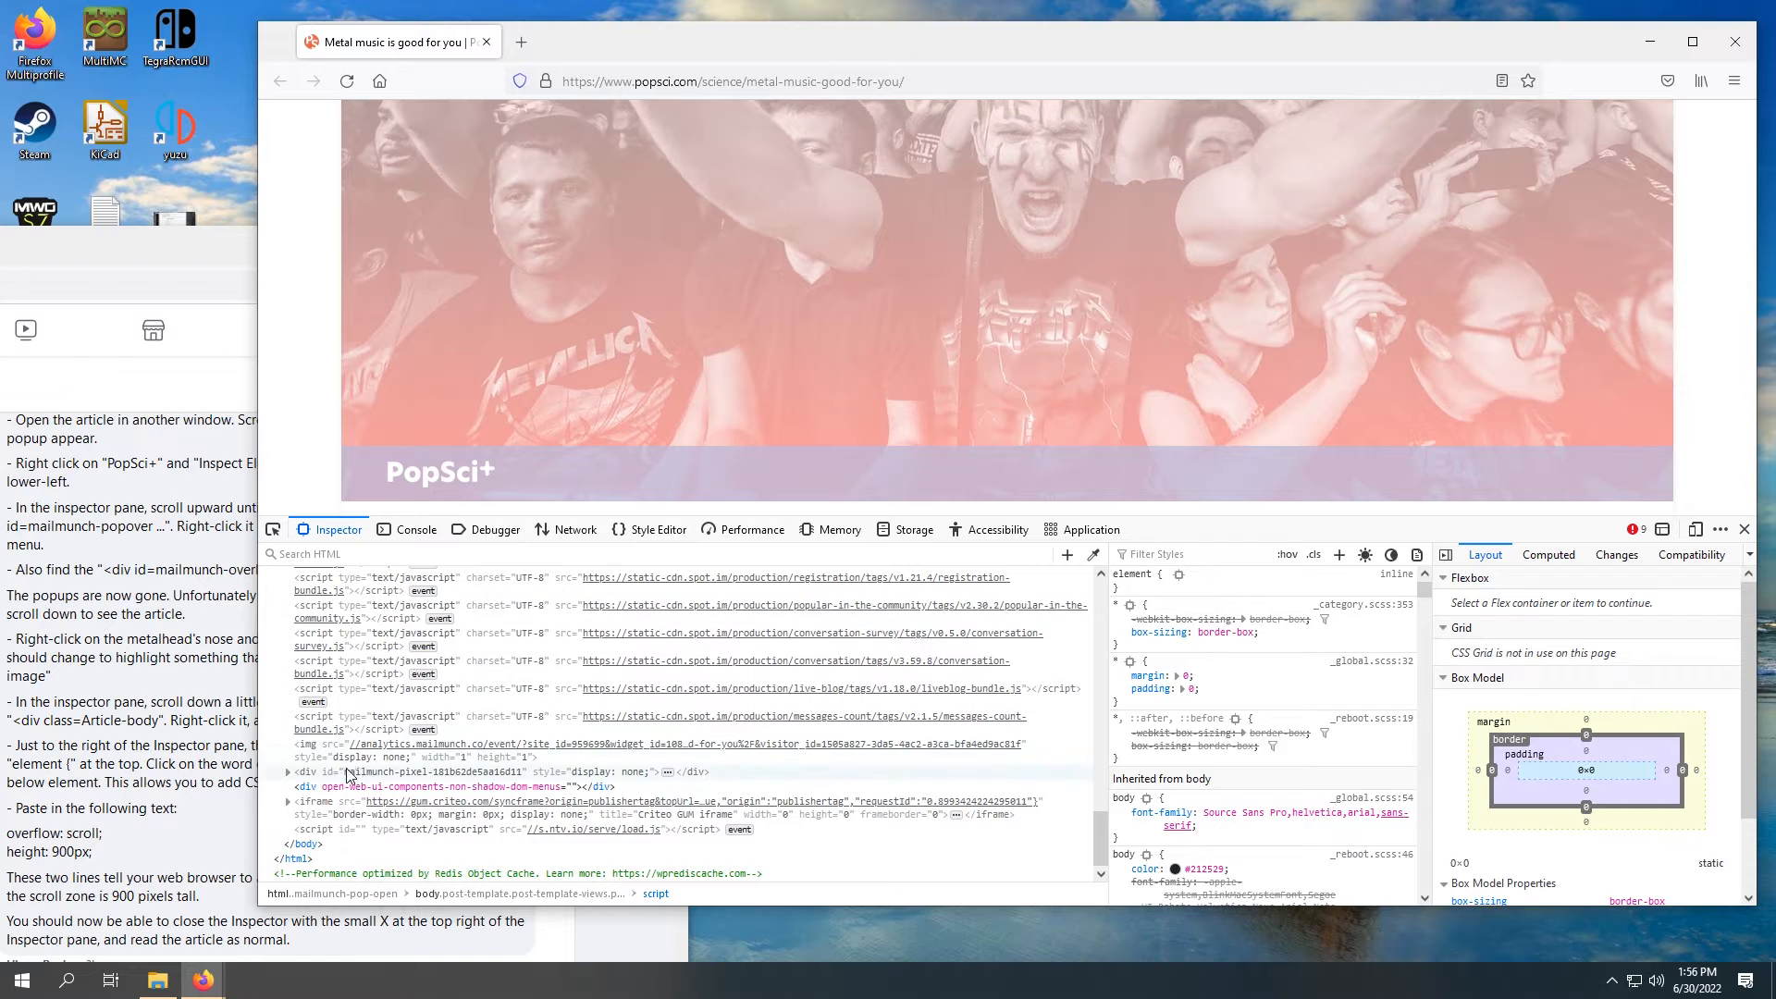
scroll(426, 788, "up", 5)
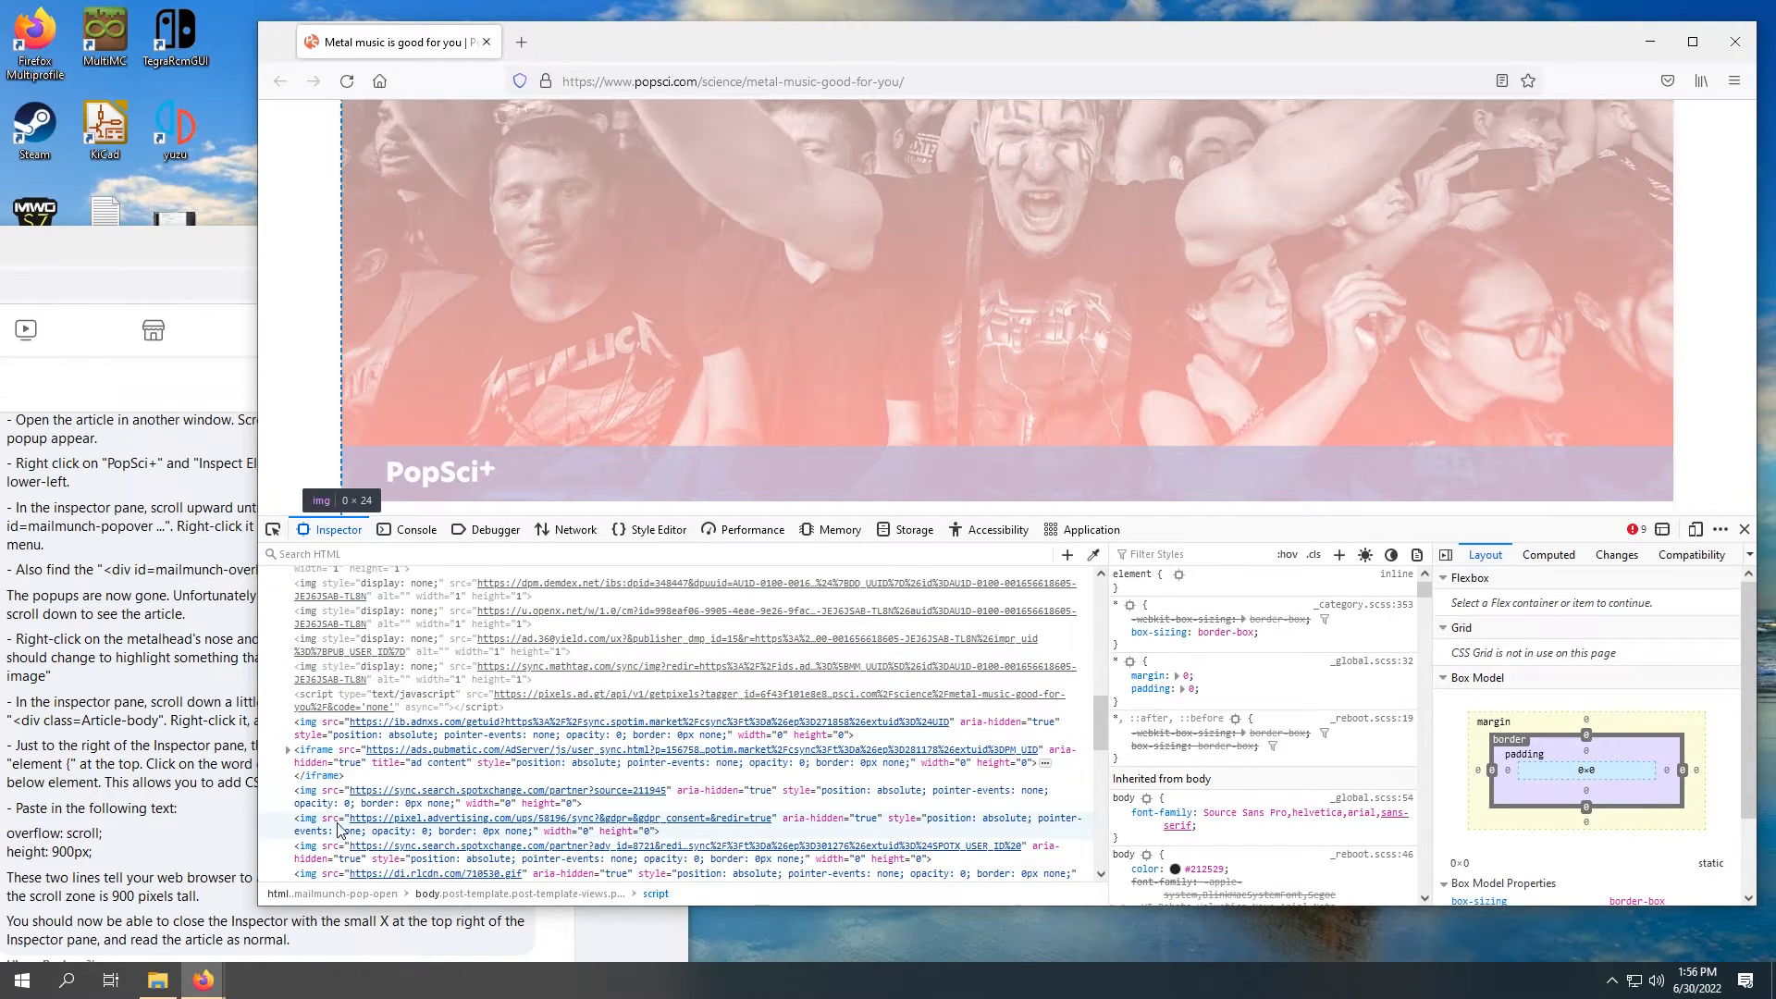
scroll(348, 740, "down", 2)
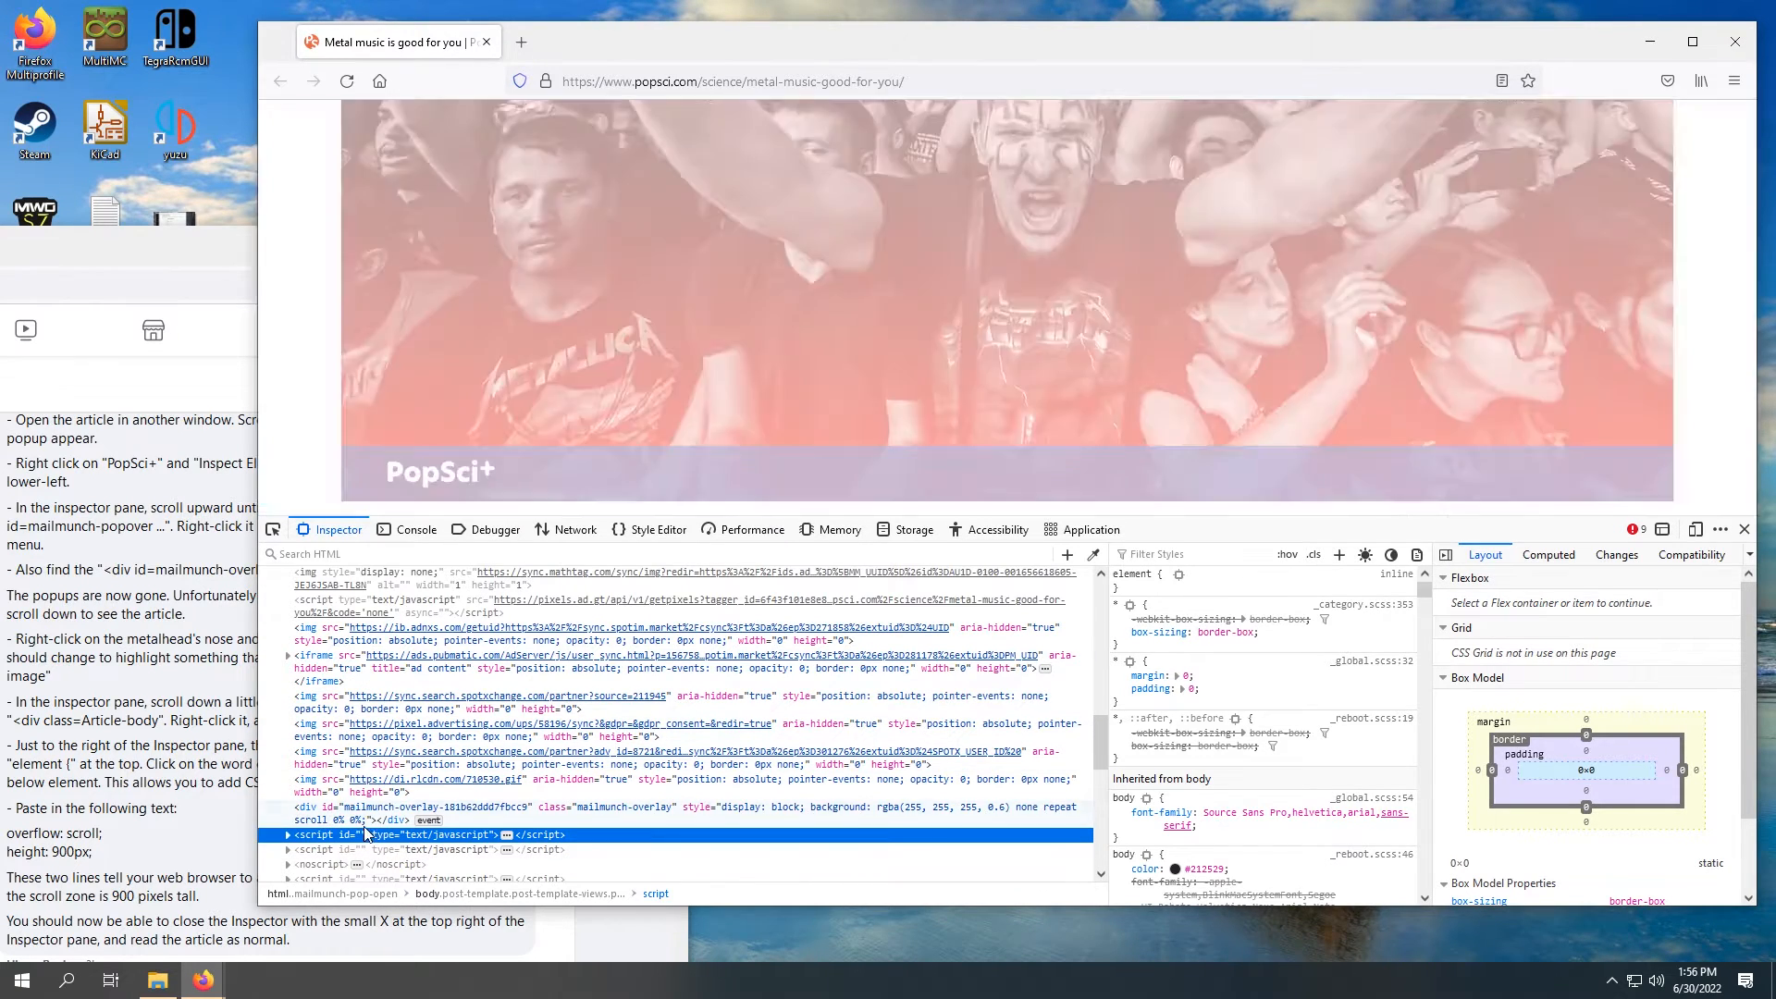
scroll(493, 746, "down", 2)
left_click(435, 718)
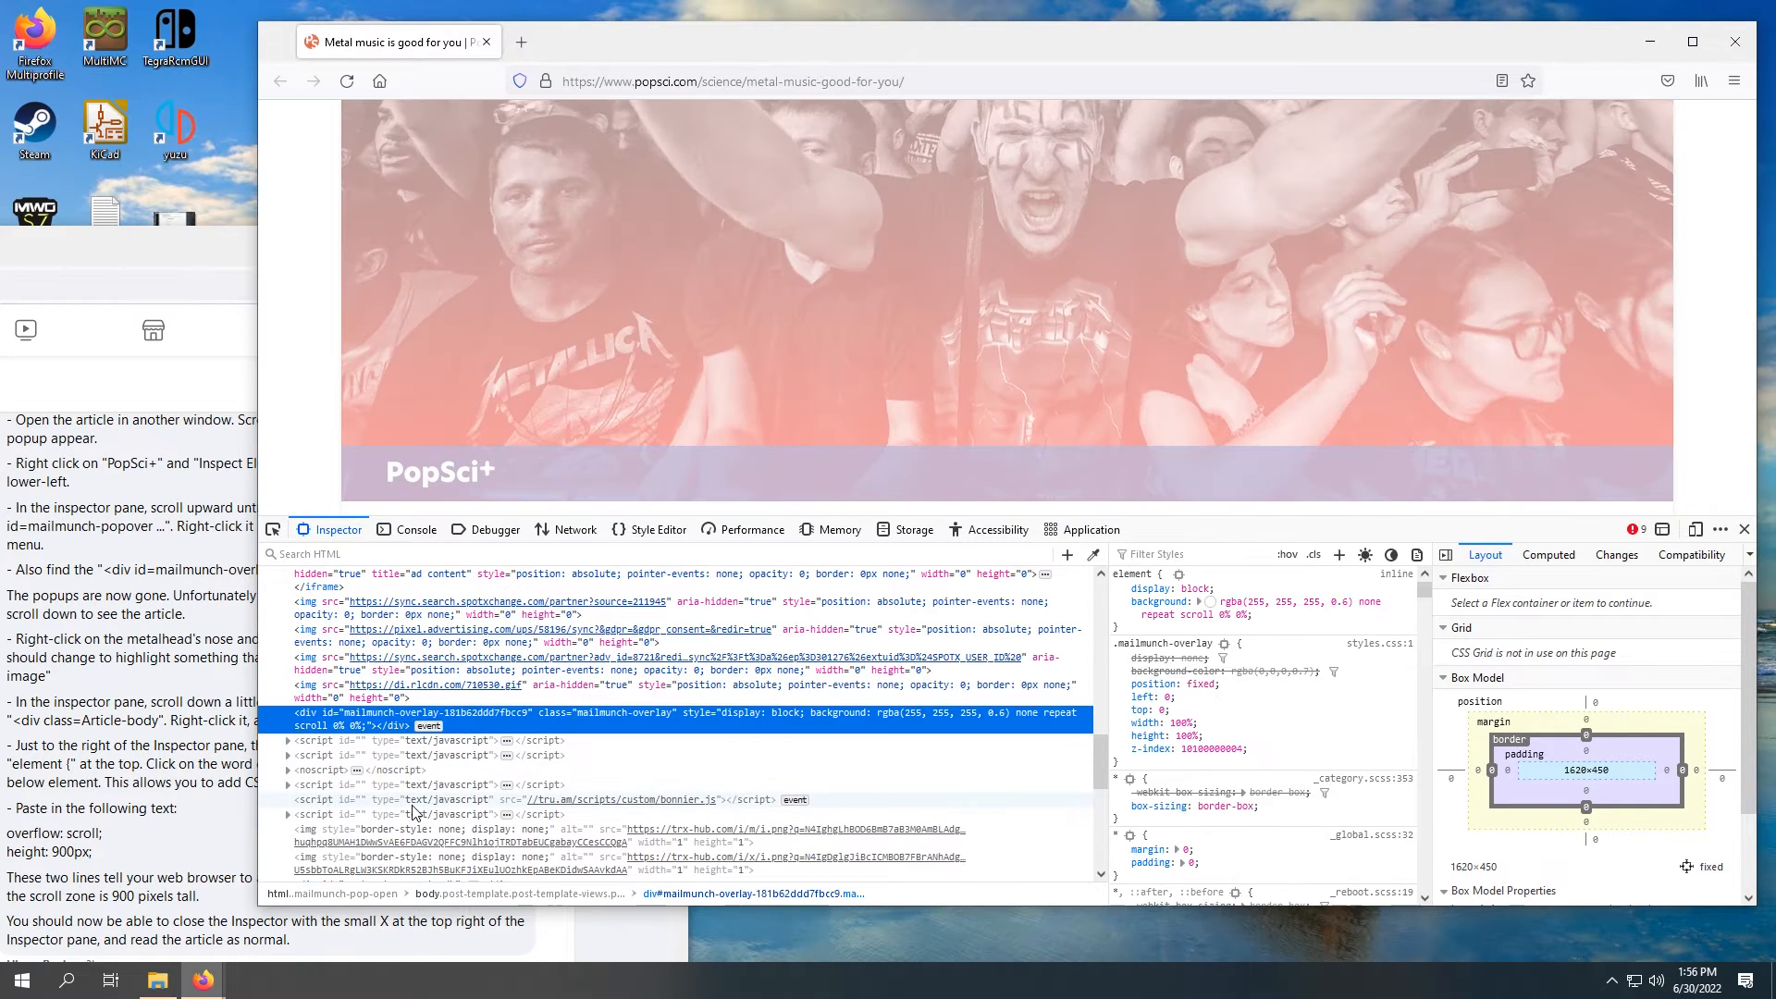
right_click(373, 718)
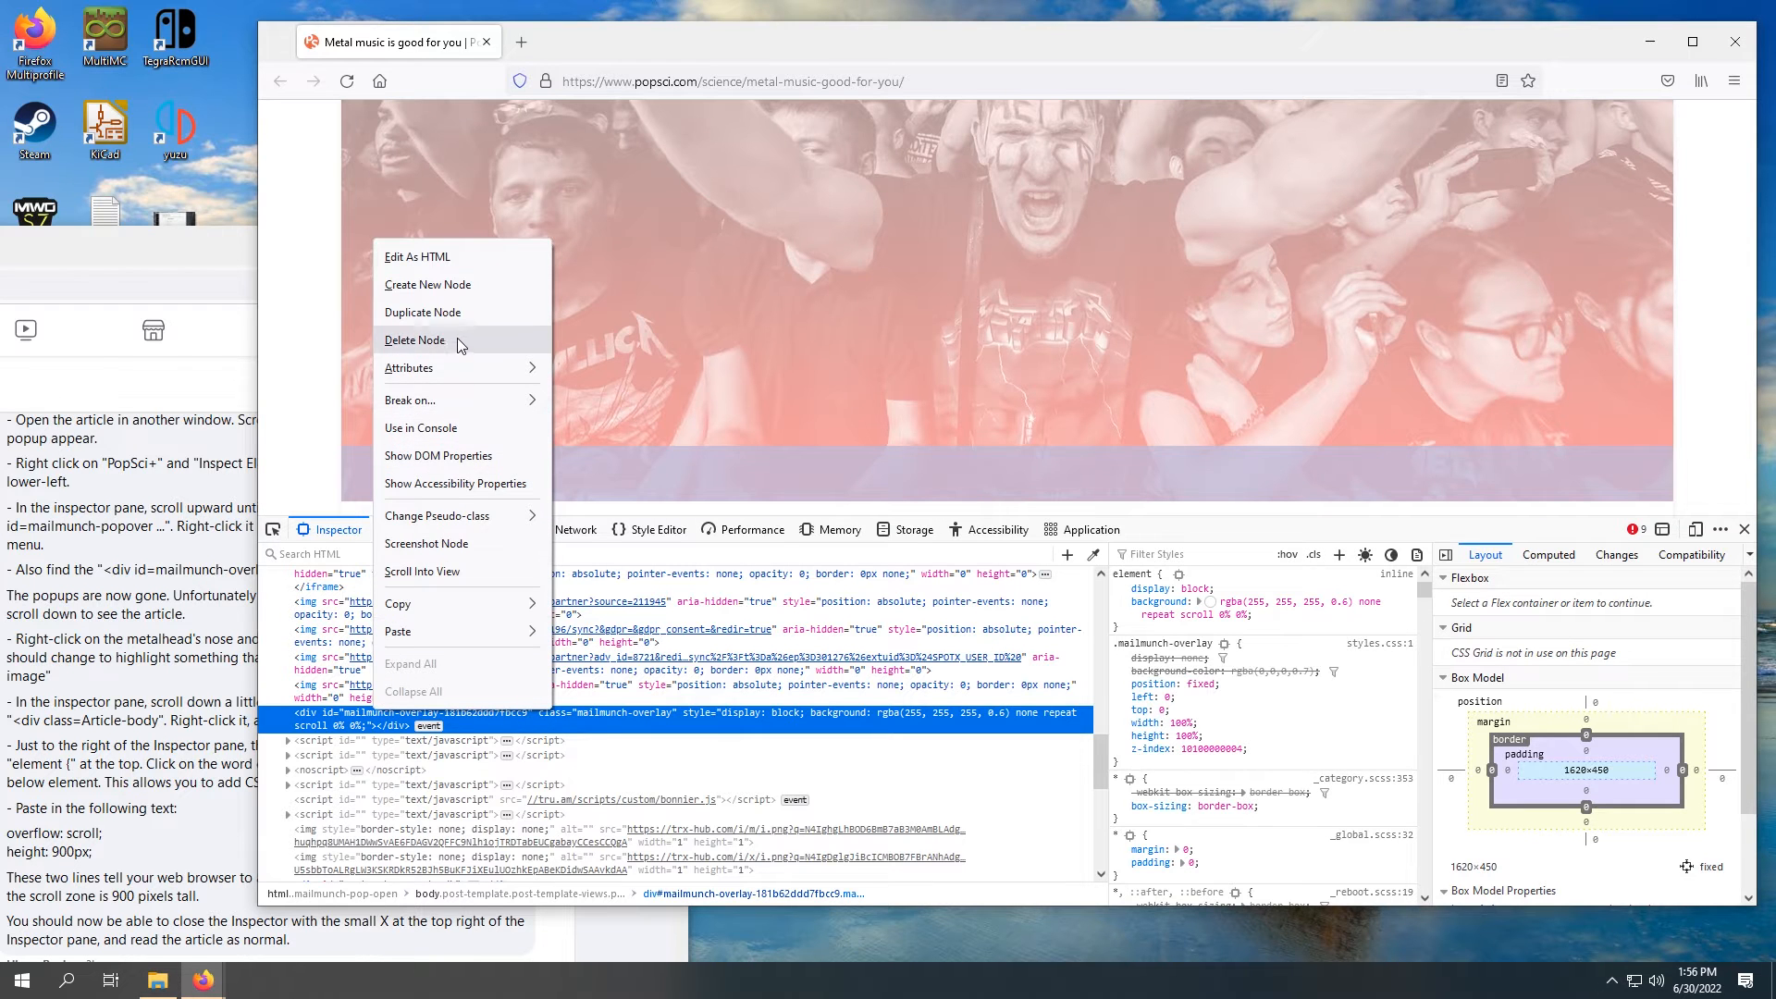
left_click(459, 339)
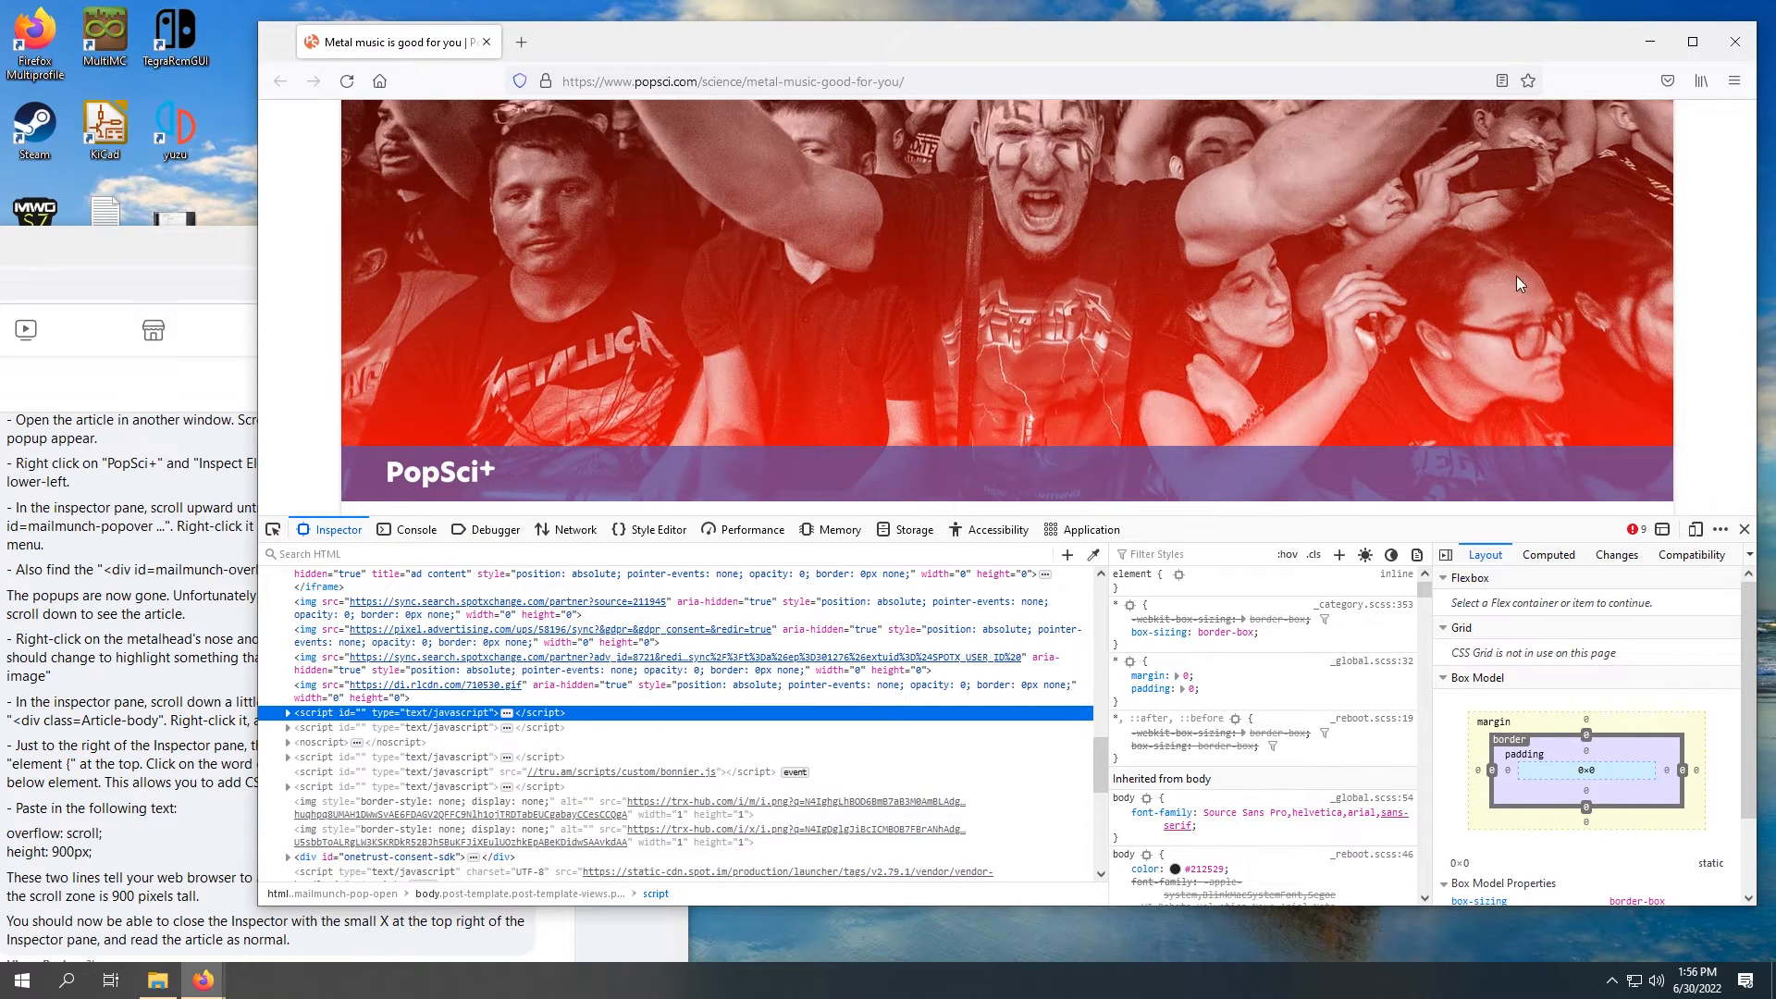
Step: Consult the instructions for the non-scrolling page and inspect the article's concert header image at the metalhead's face
left_click(159, 606)
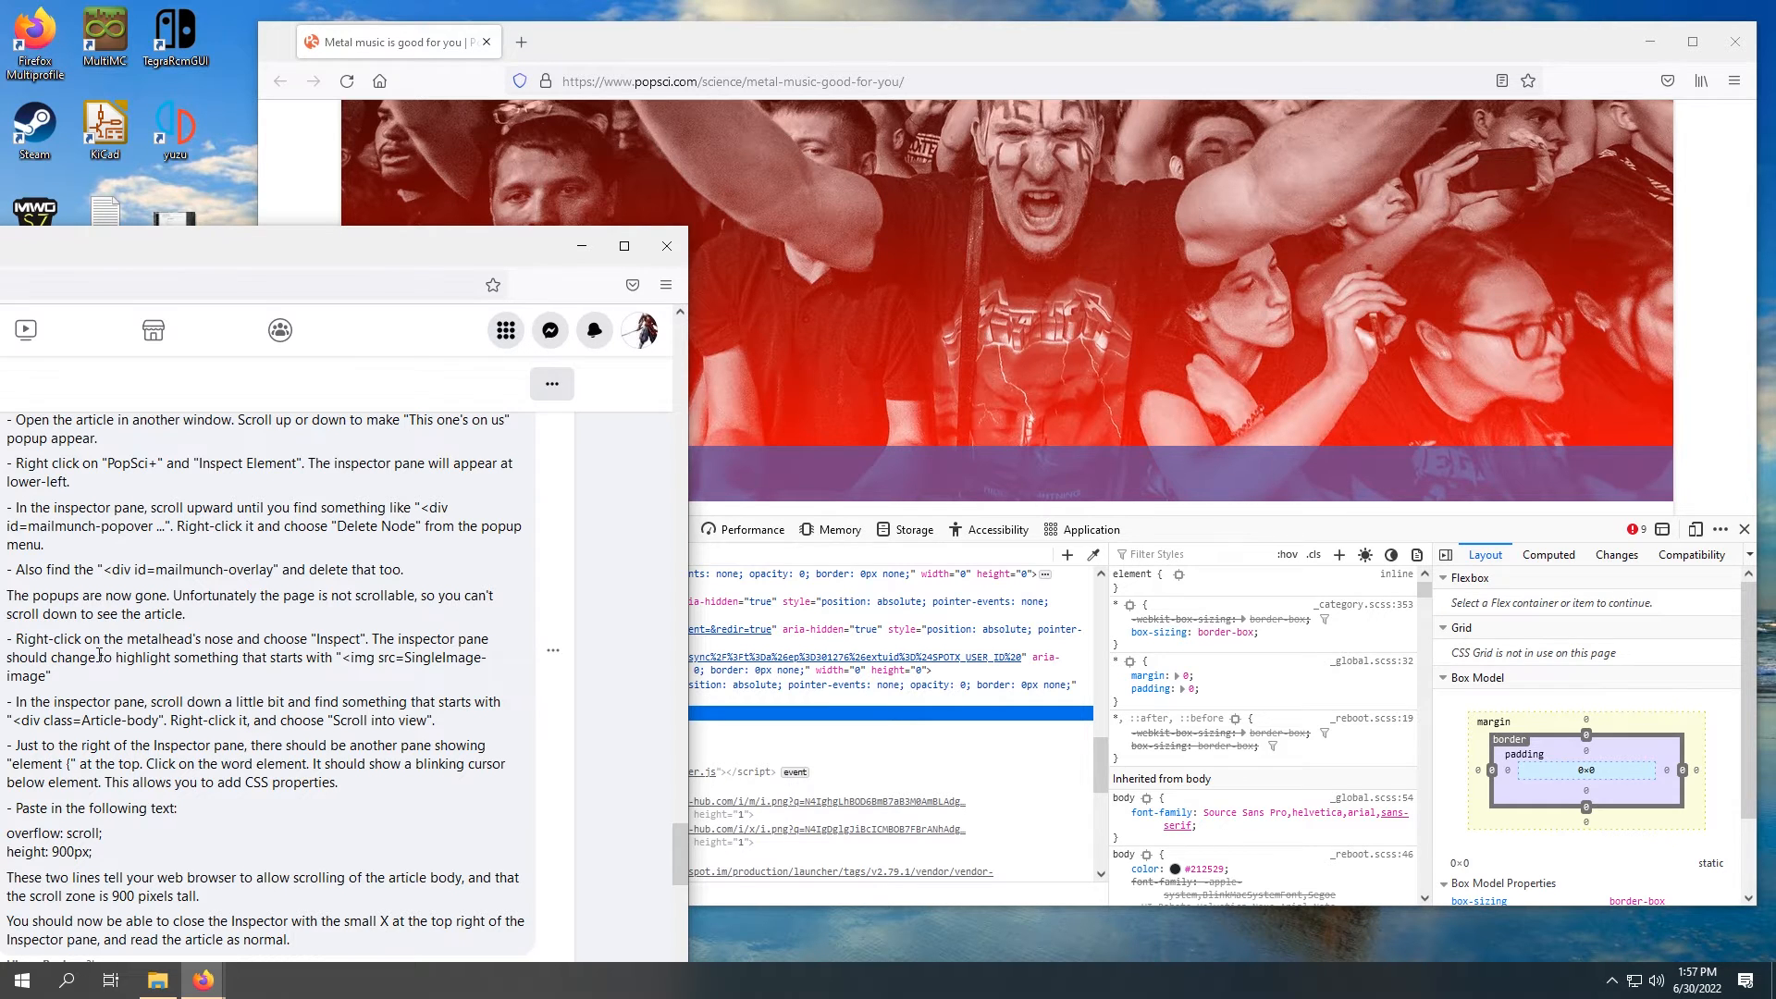
left_click(1046, 150)
right_click(1042, 174)
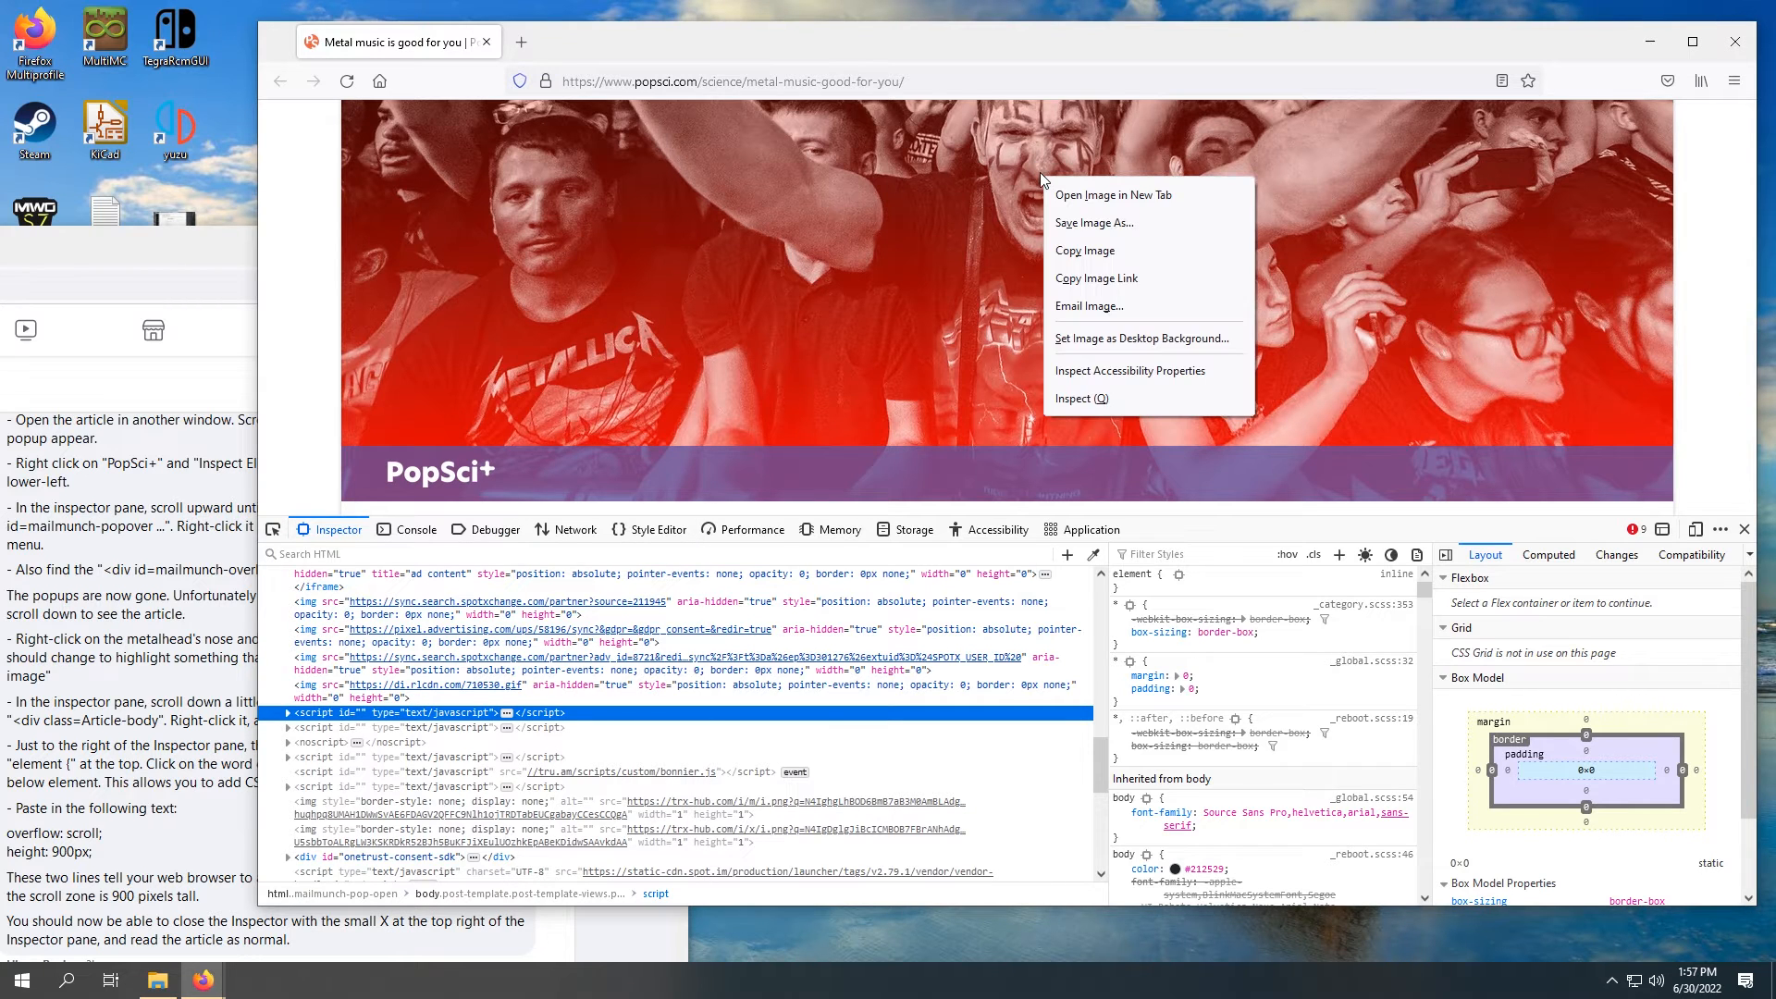
left_click(1091, 393)
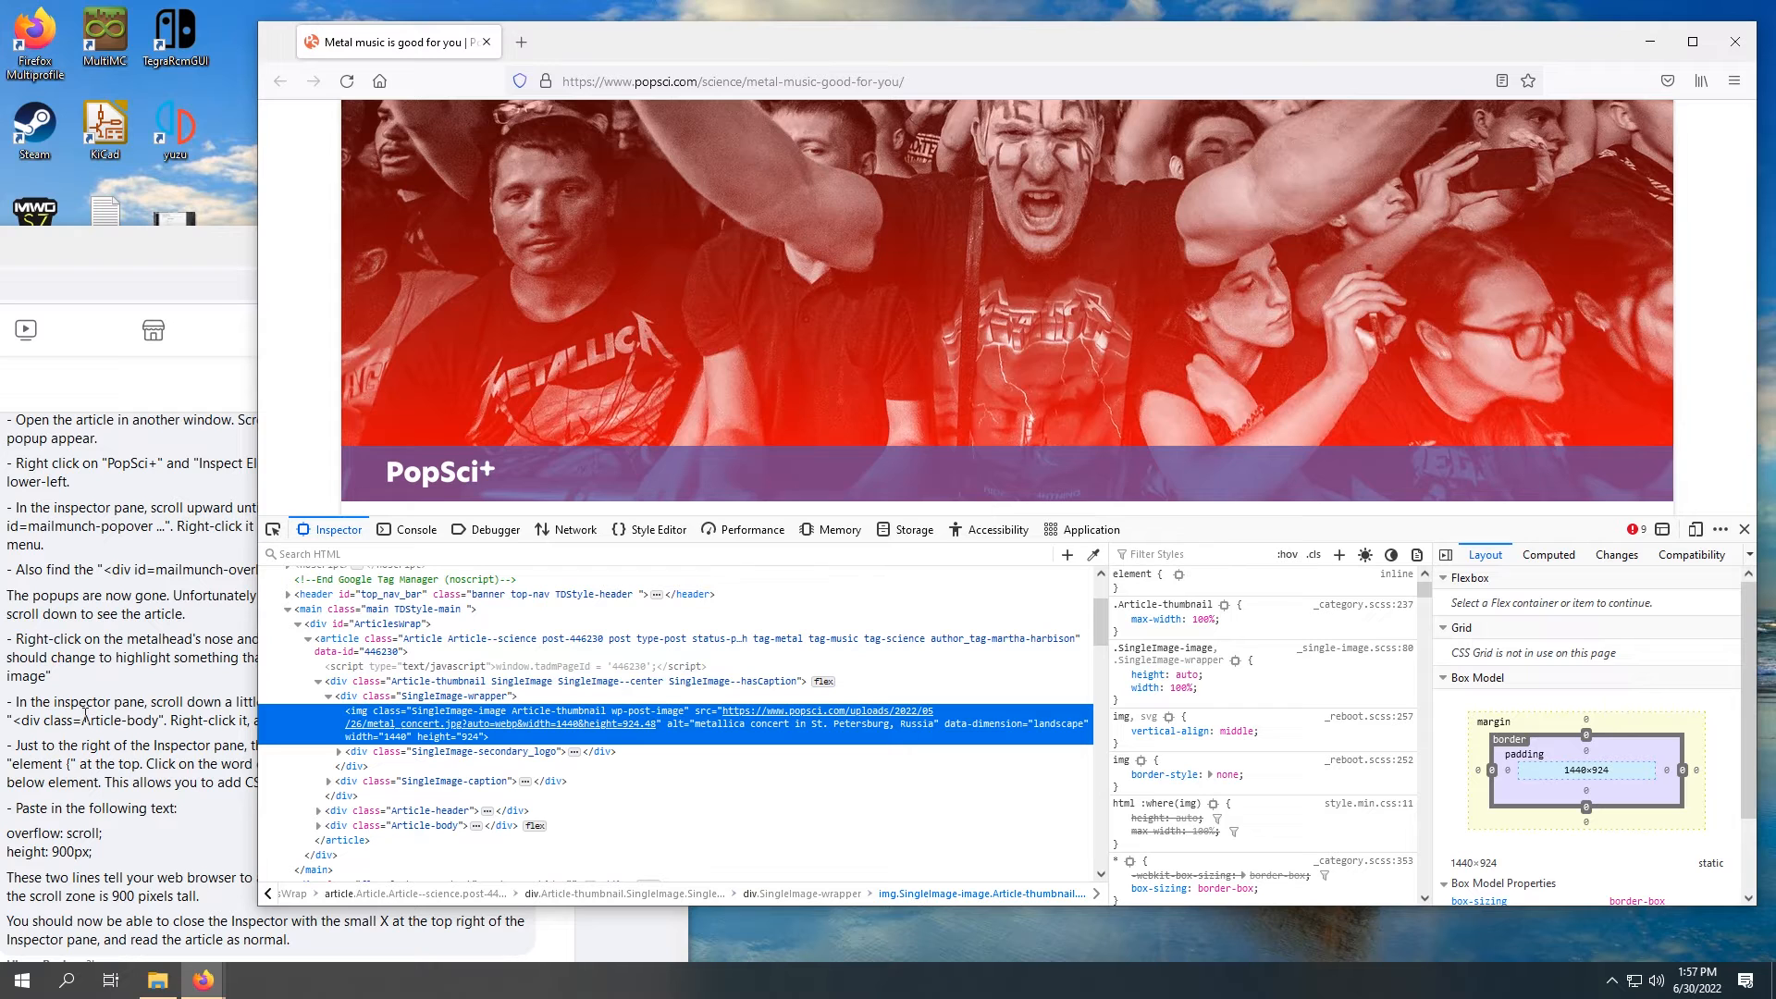
Step: Locate the div with class "Article-body" below the header image's markup and scroll that element into view on the page
left_click(110, 627)
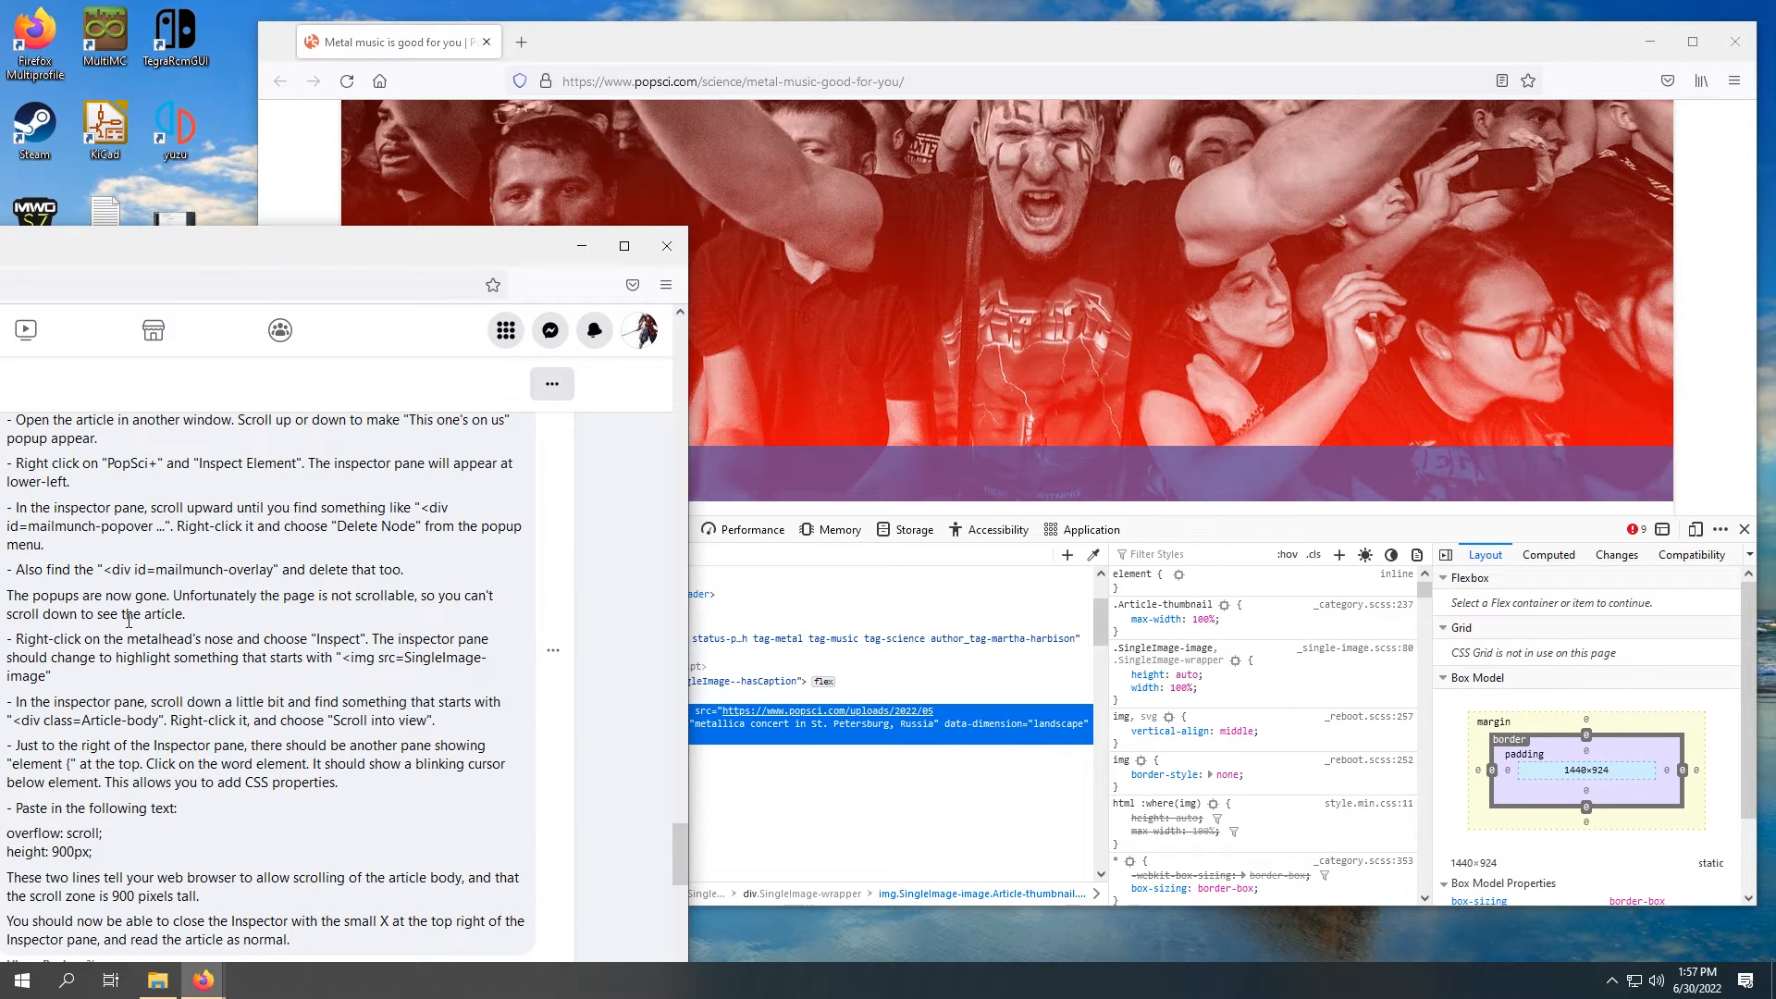
left_click(965, 59)
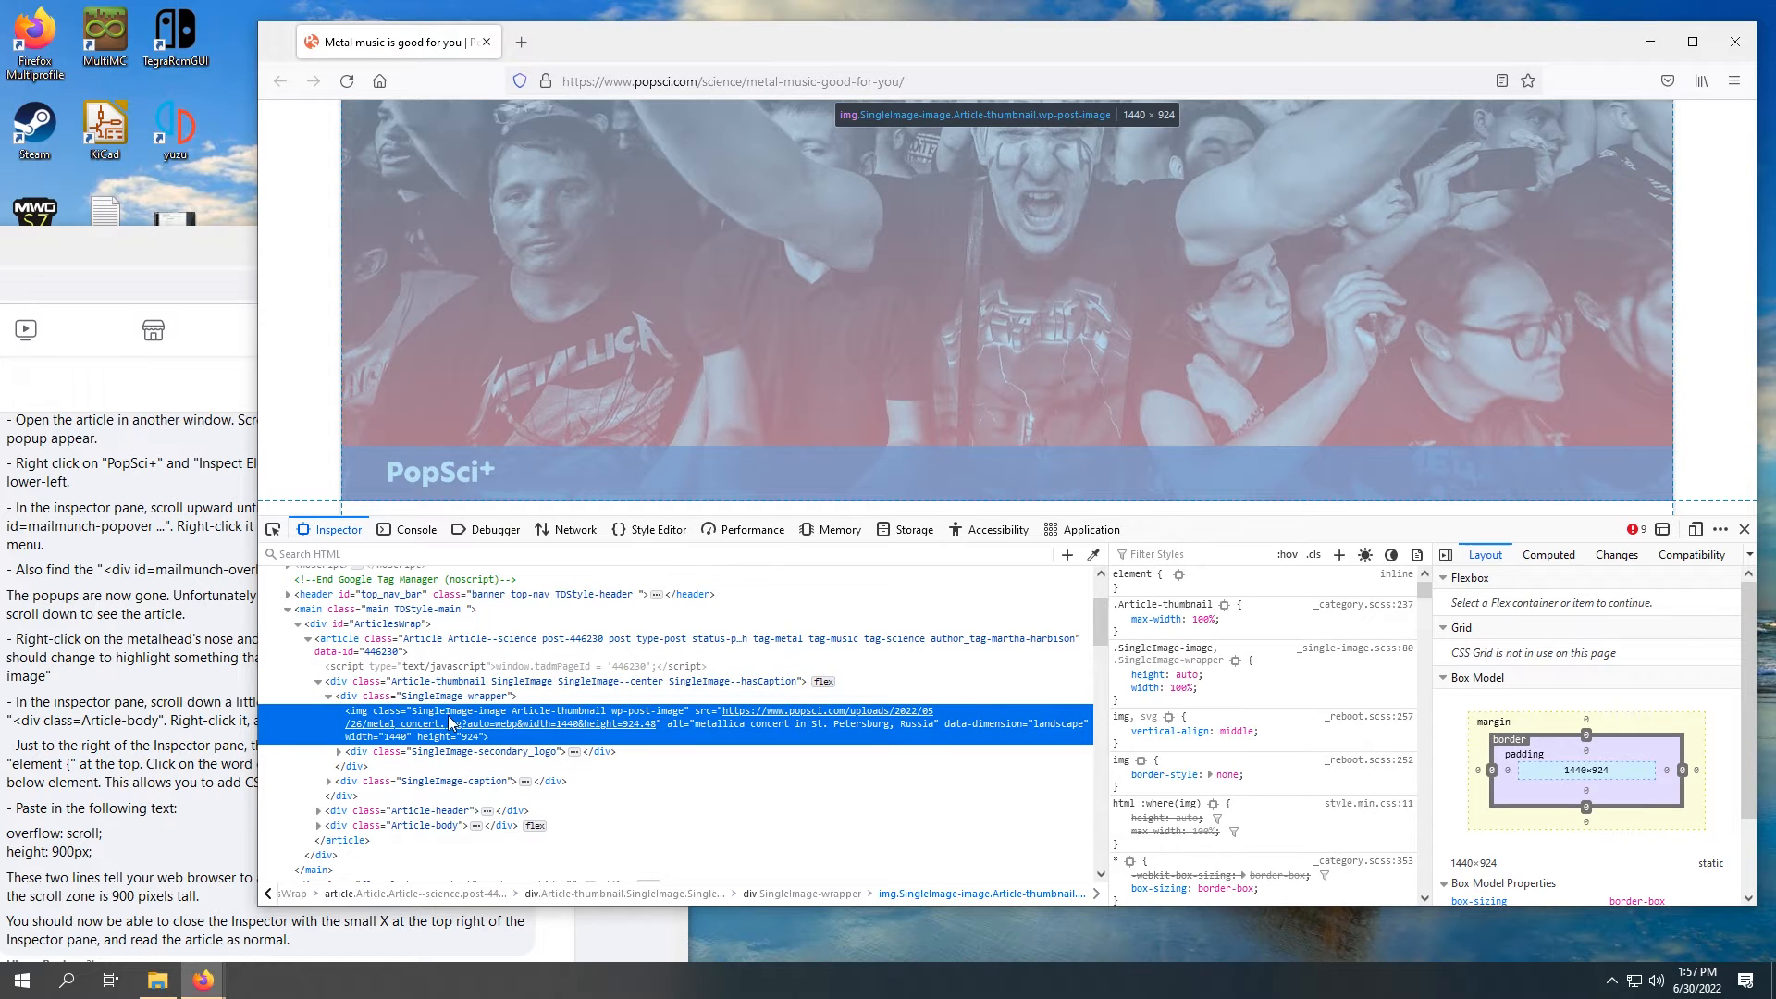
left_click(126, 719)
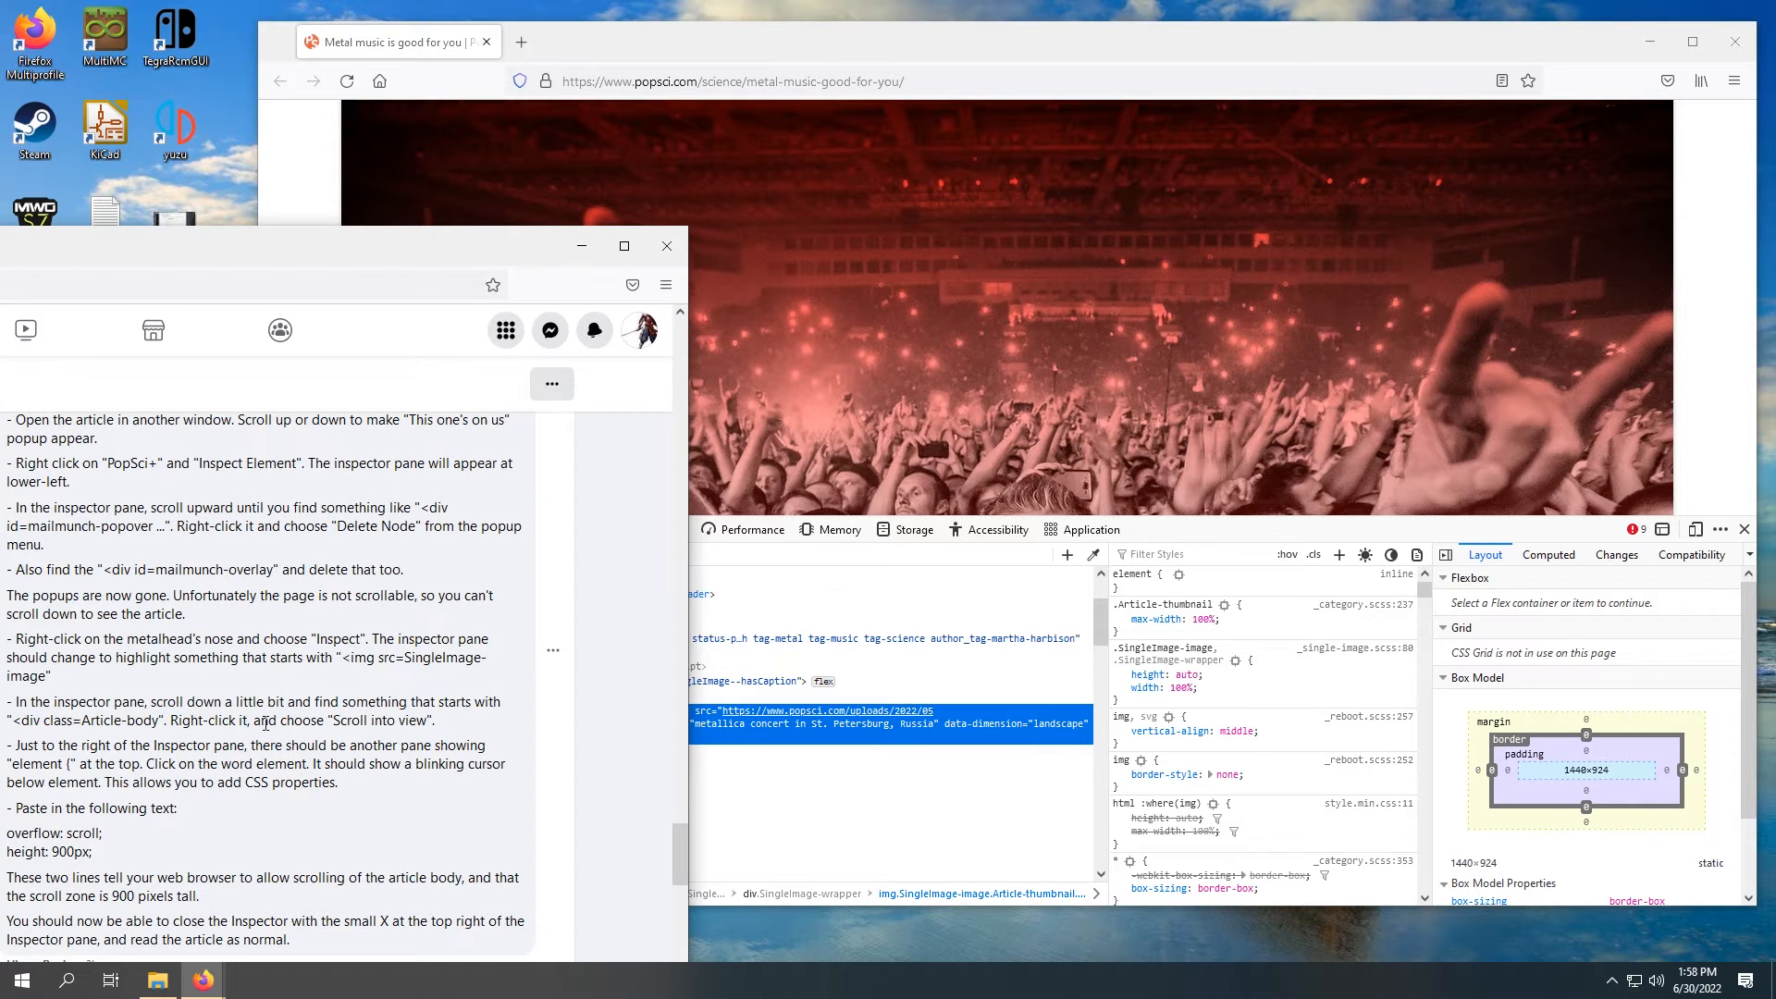
left_click(941, 63)
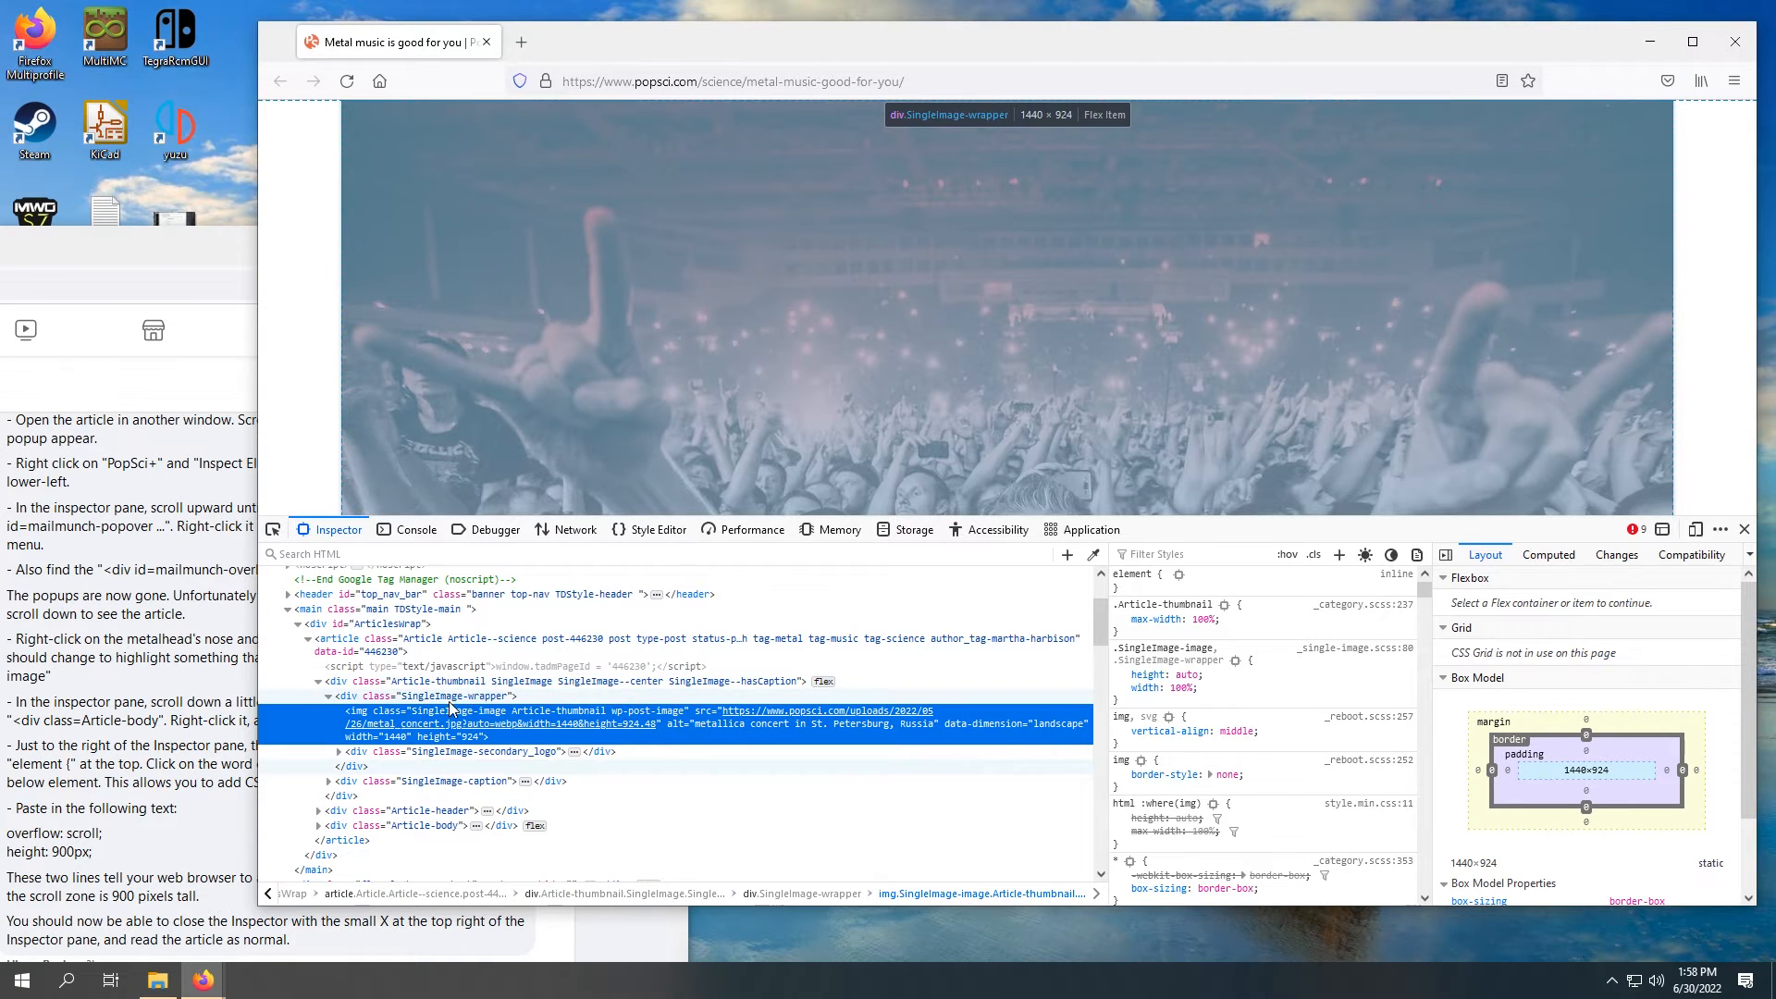
scroll(490, 694, "down", 2)
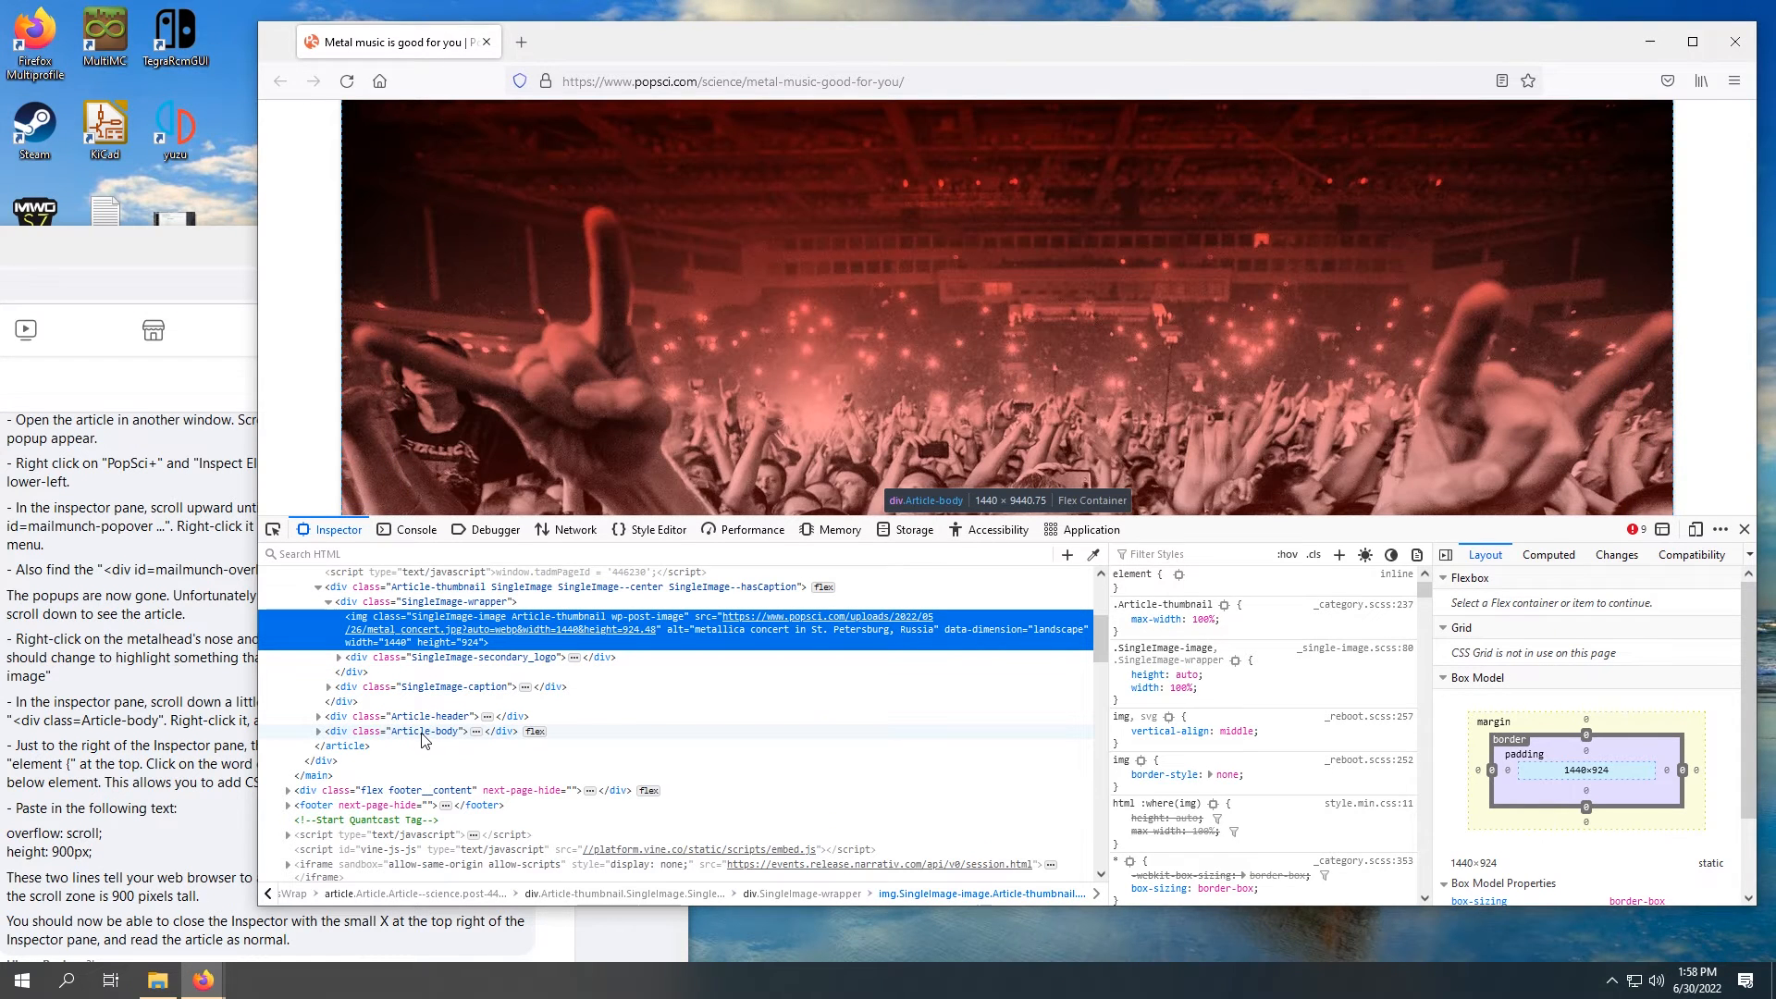
right_click(426, 732)
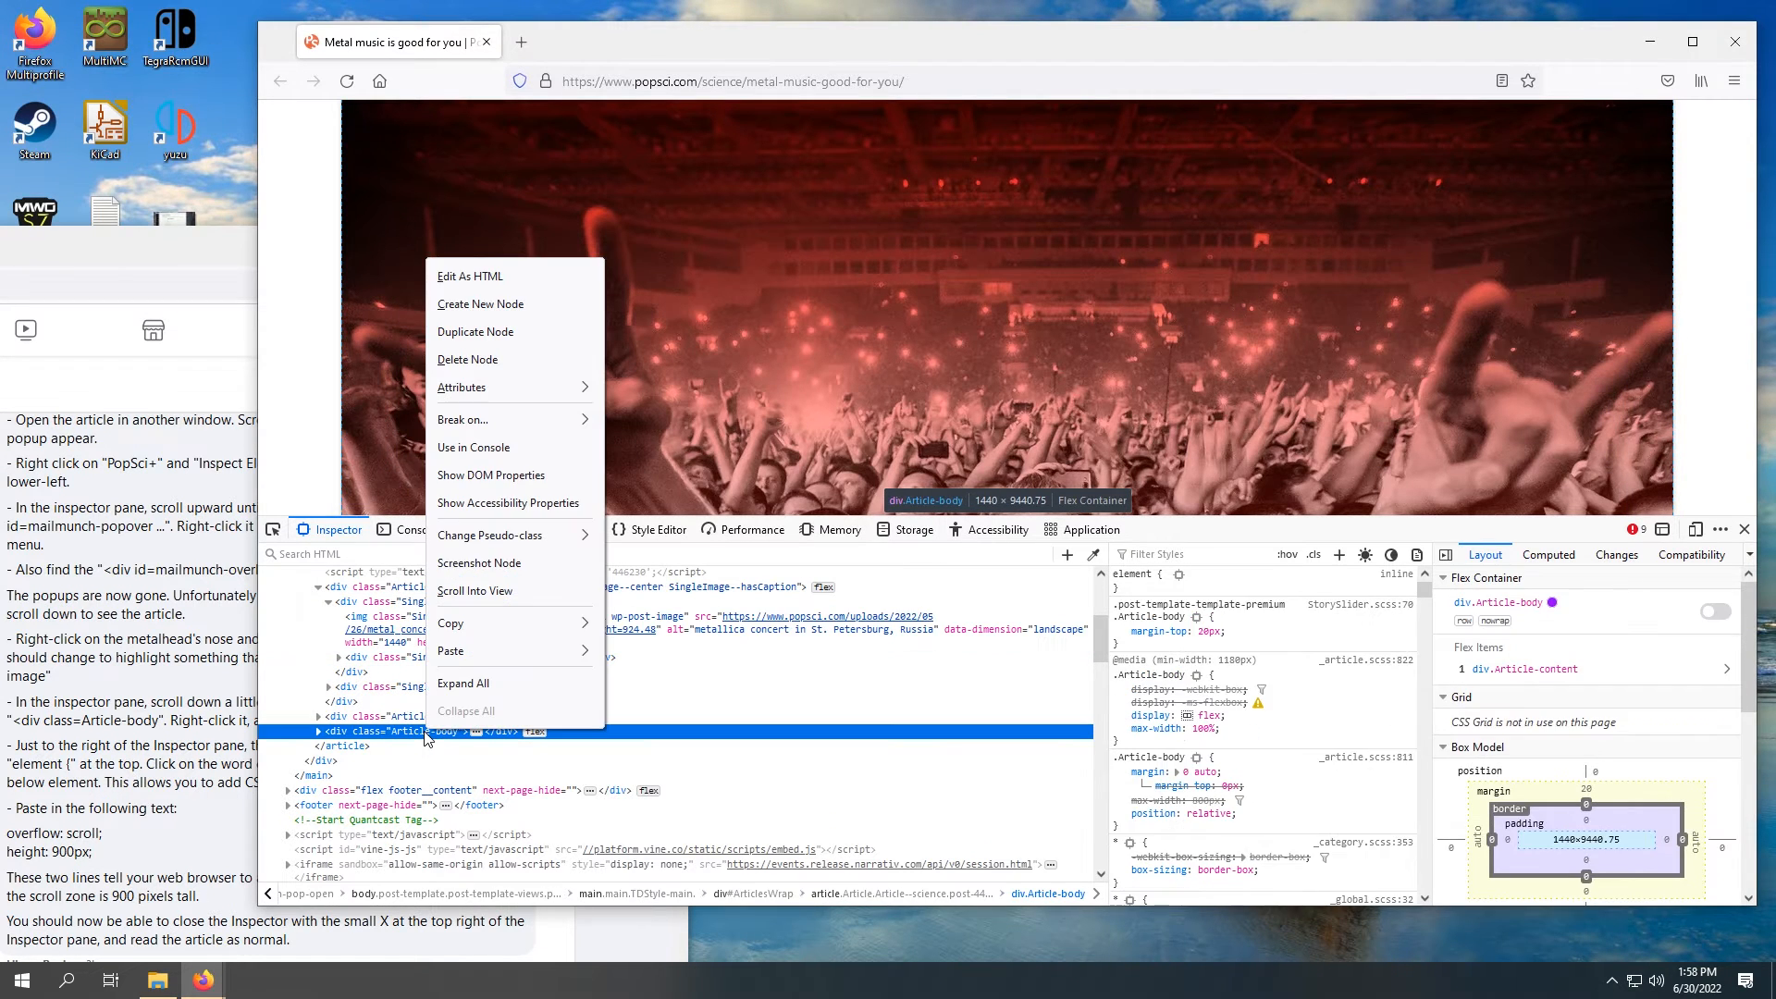
left_click(558, 594)
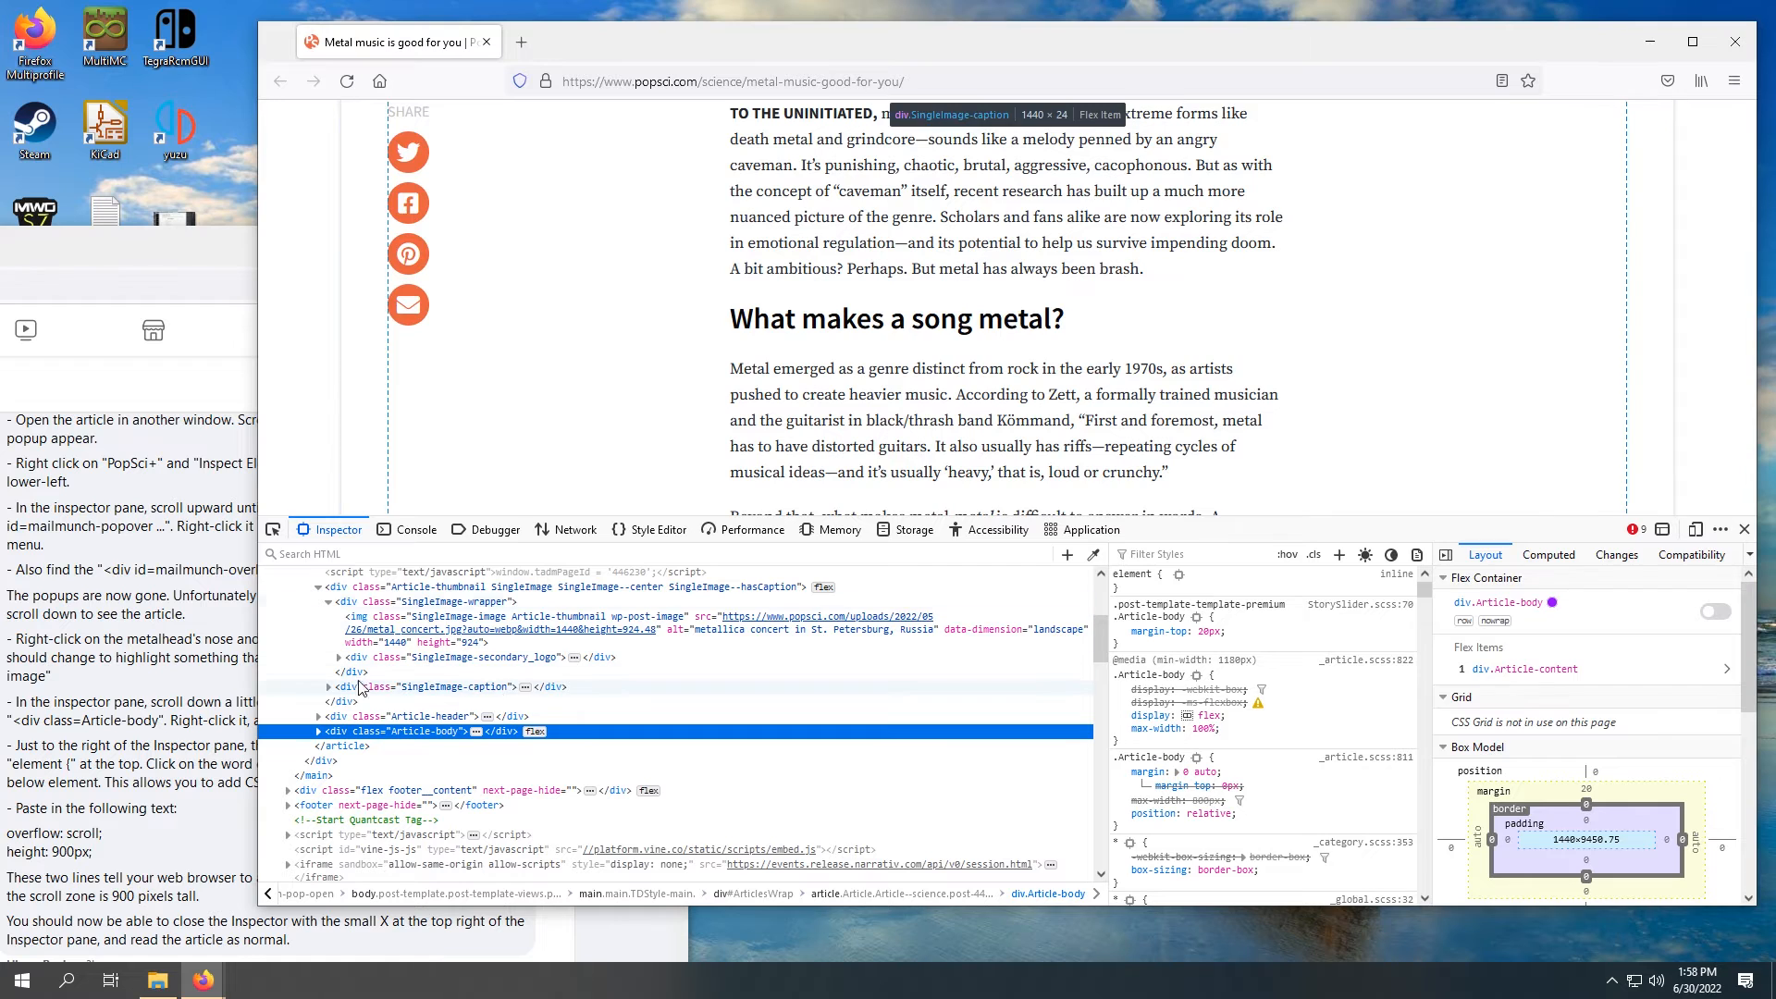
Step: Consult the instructions on adding CSS properties and start an empty property in the Article-body div's inline element rule
left_click(149, 720)
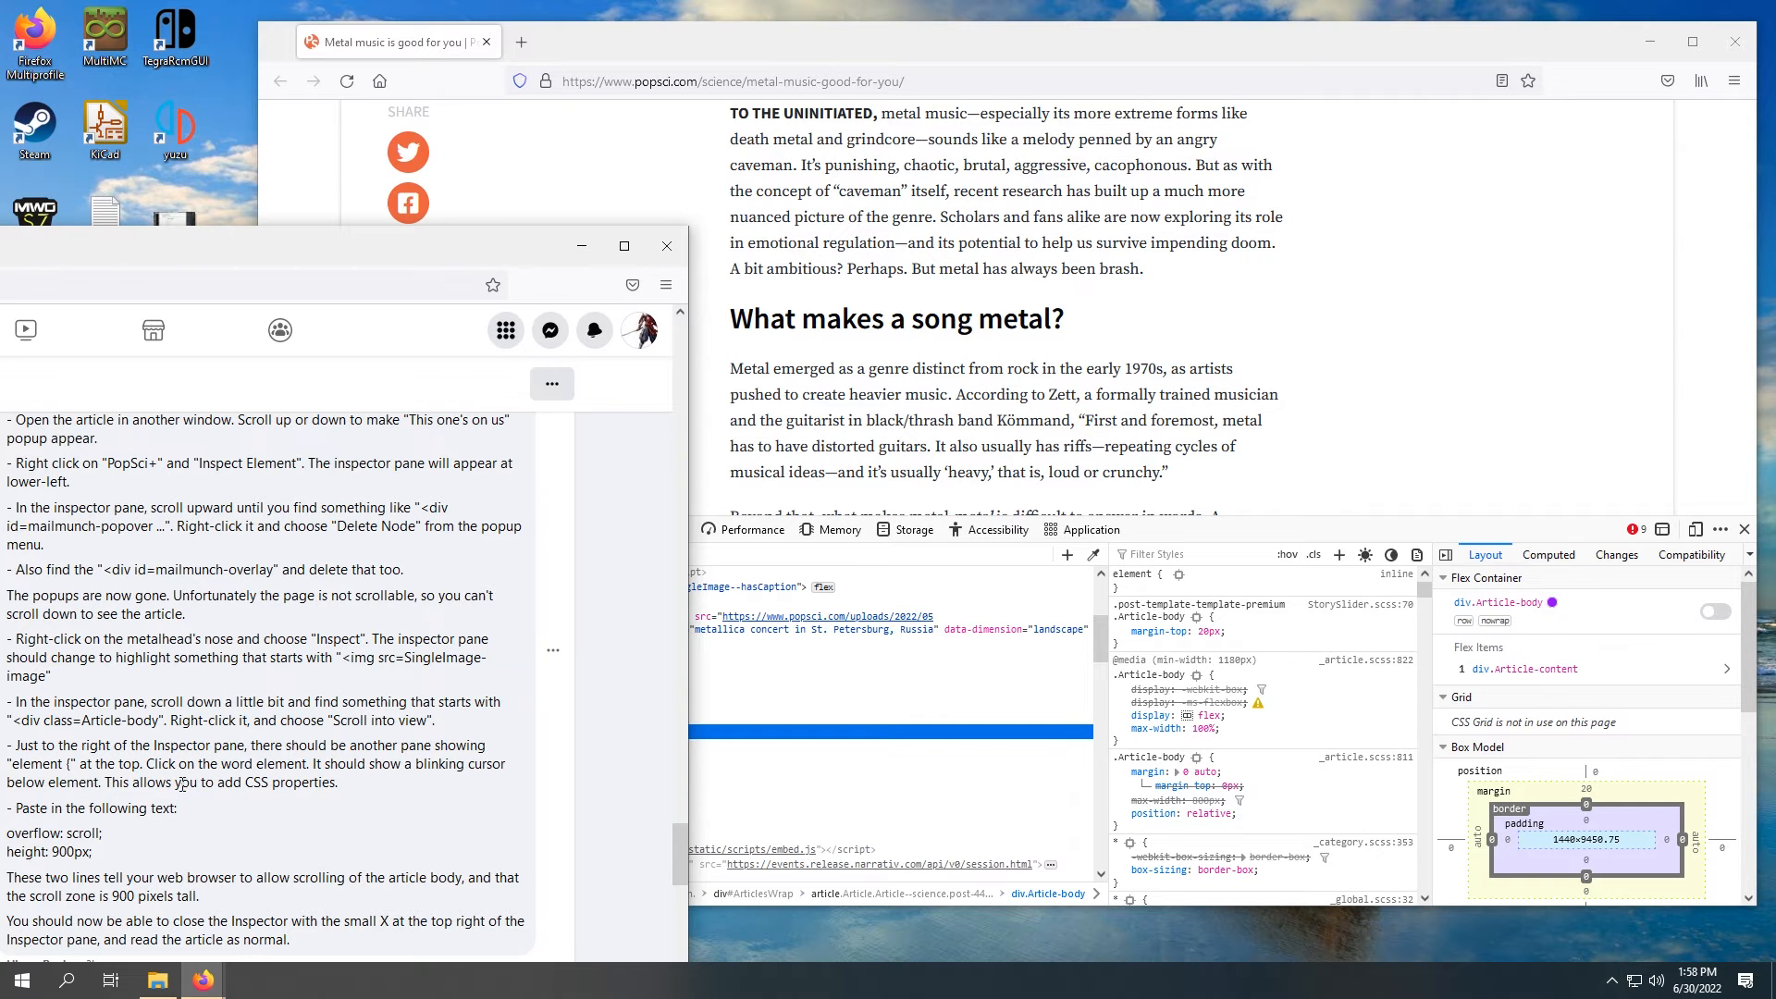
left_click(1079, 48)
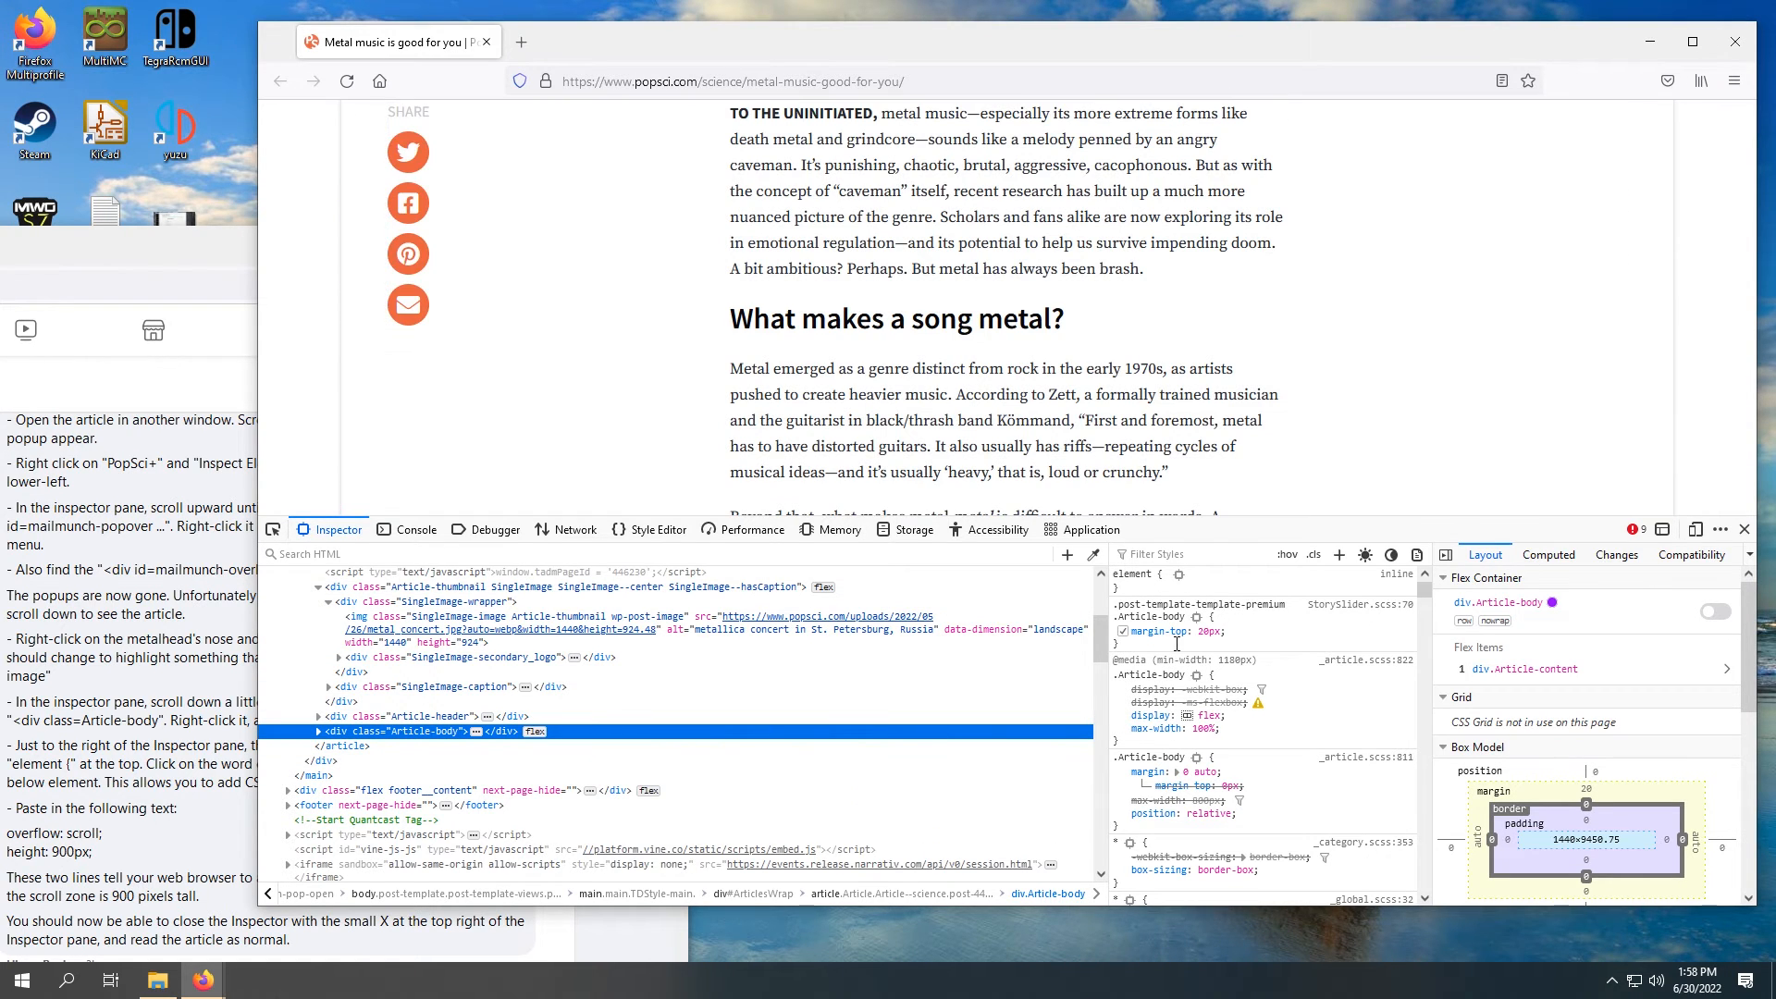
left_click(1135, 581)
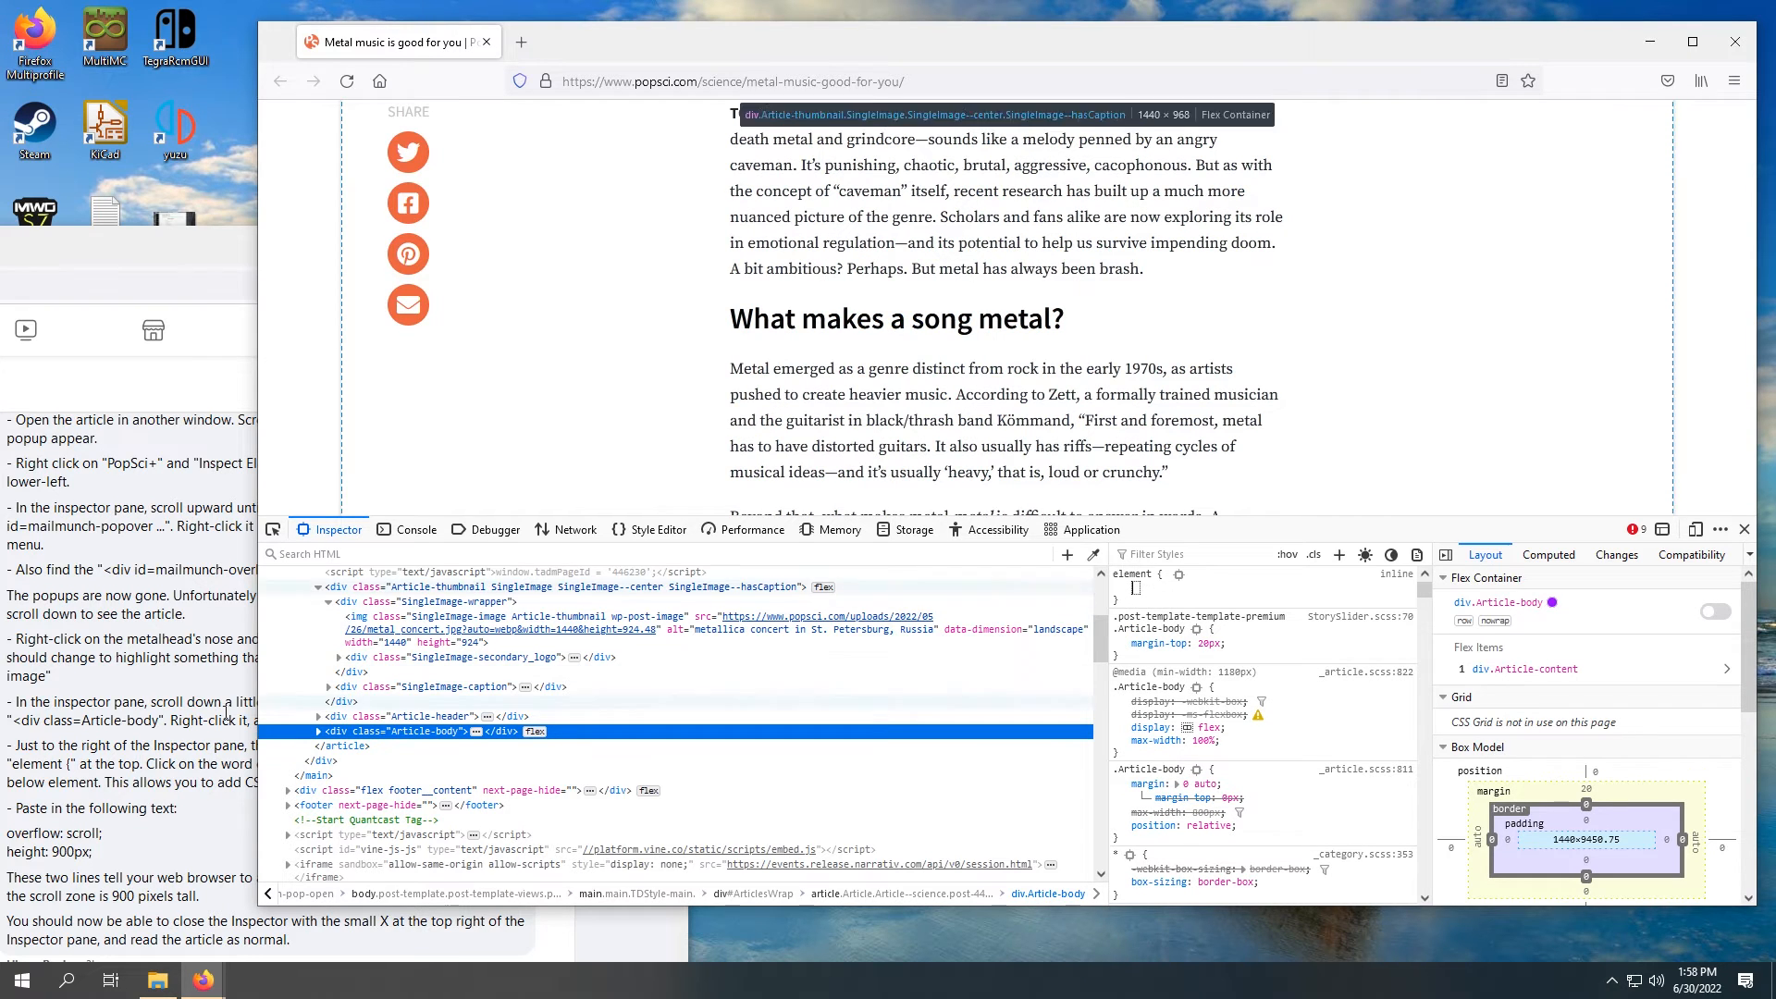
Step: Copy the two CSS lines "overflow: scroll;" and "height: 900px;" from the instructions post
left_click(138, 763)
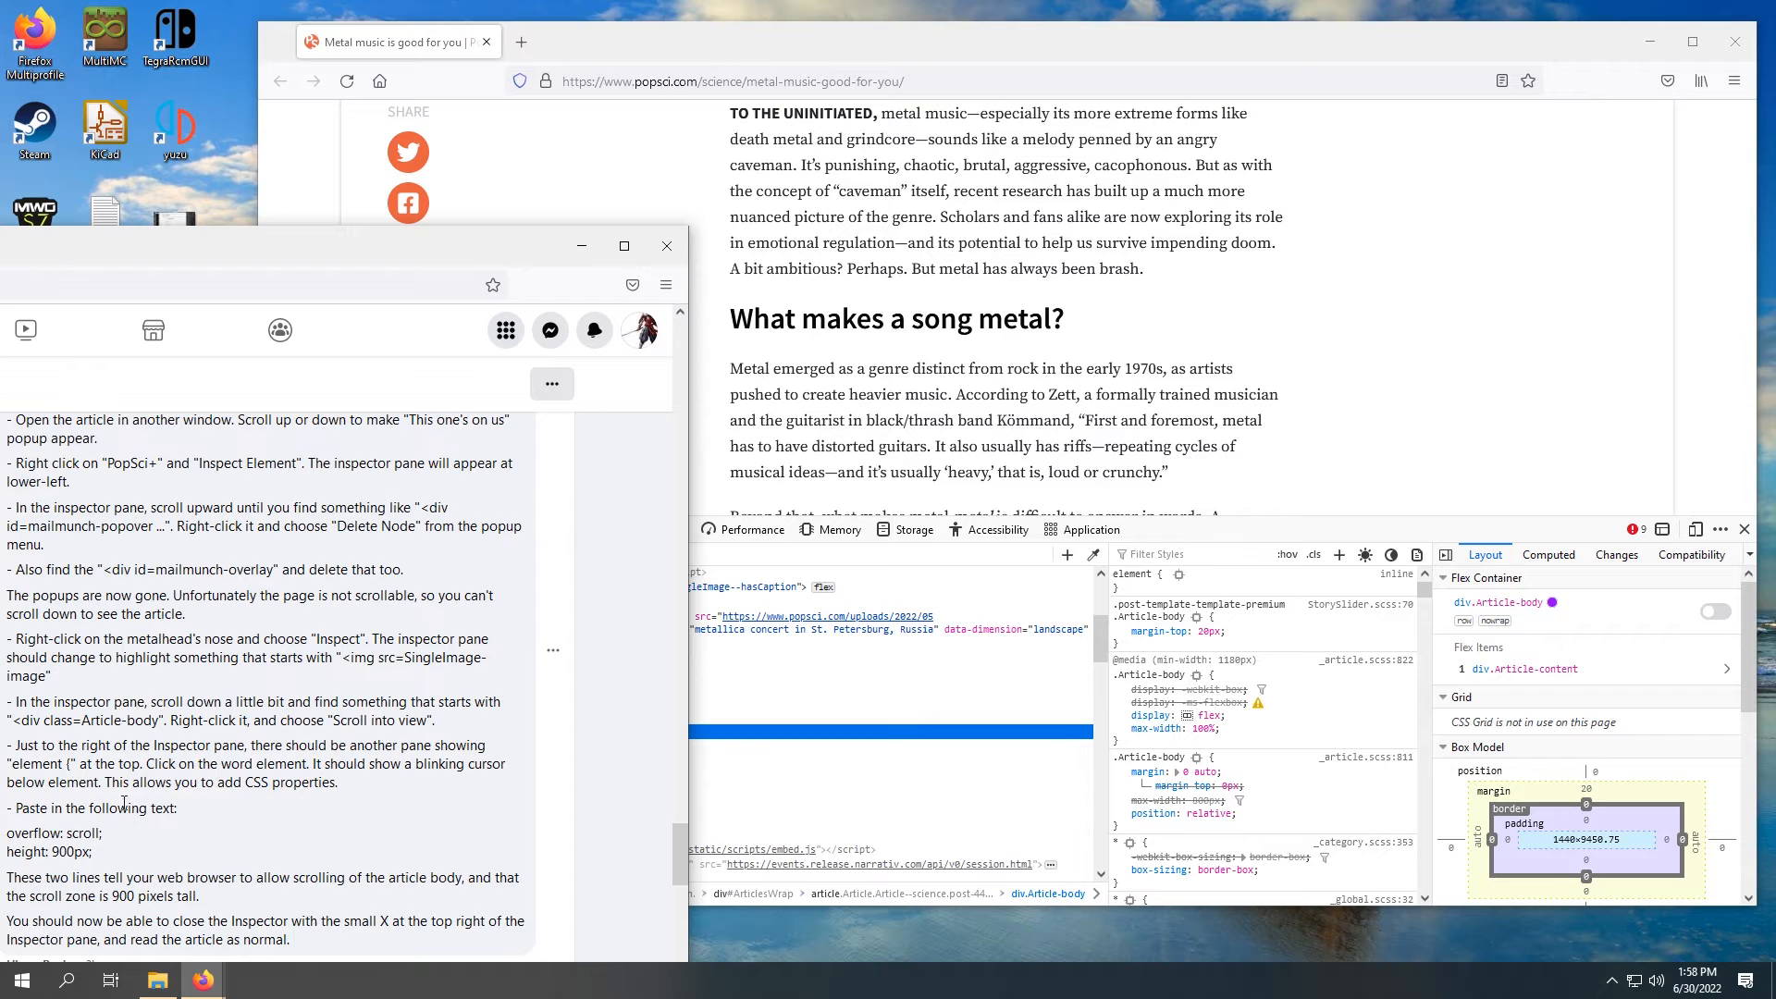
scroll(46, 710, "down", 2)
left_click_drag(8, 640, 120, 659)
right_click(174, 663)
left_click(235, 681)
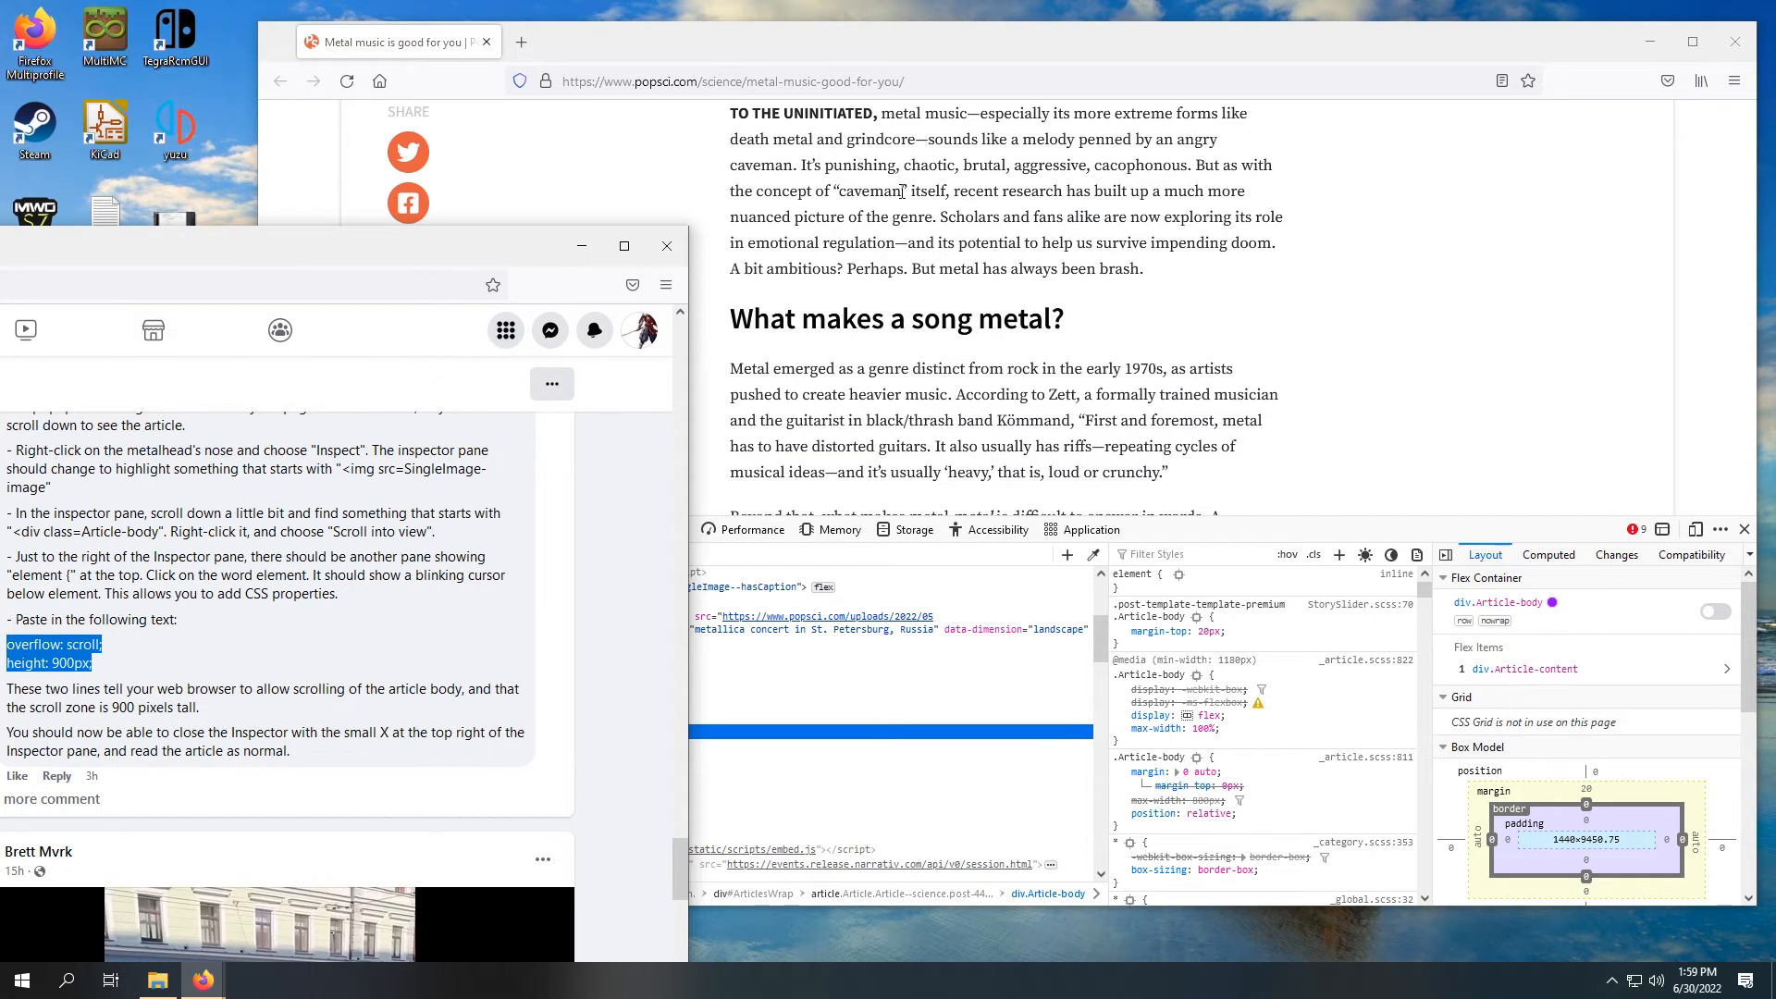
Step: Return to the article window and paste "overflow: scroll; height: 900px;" into the Article-body div's inline element rule
left_click(1240, 48)
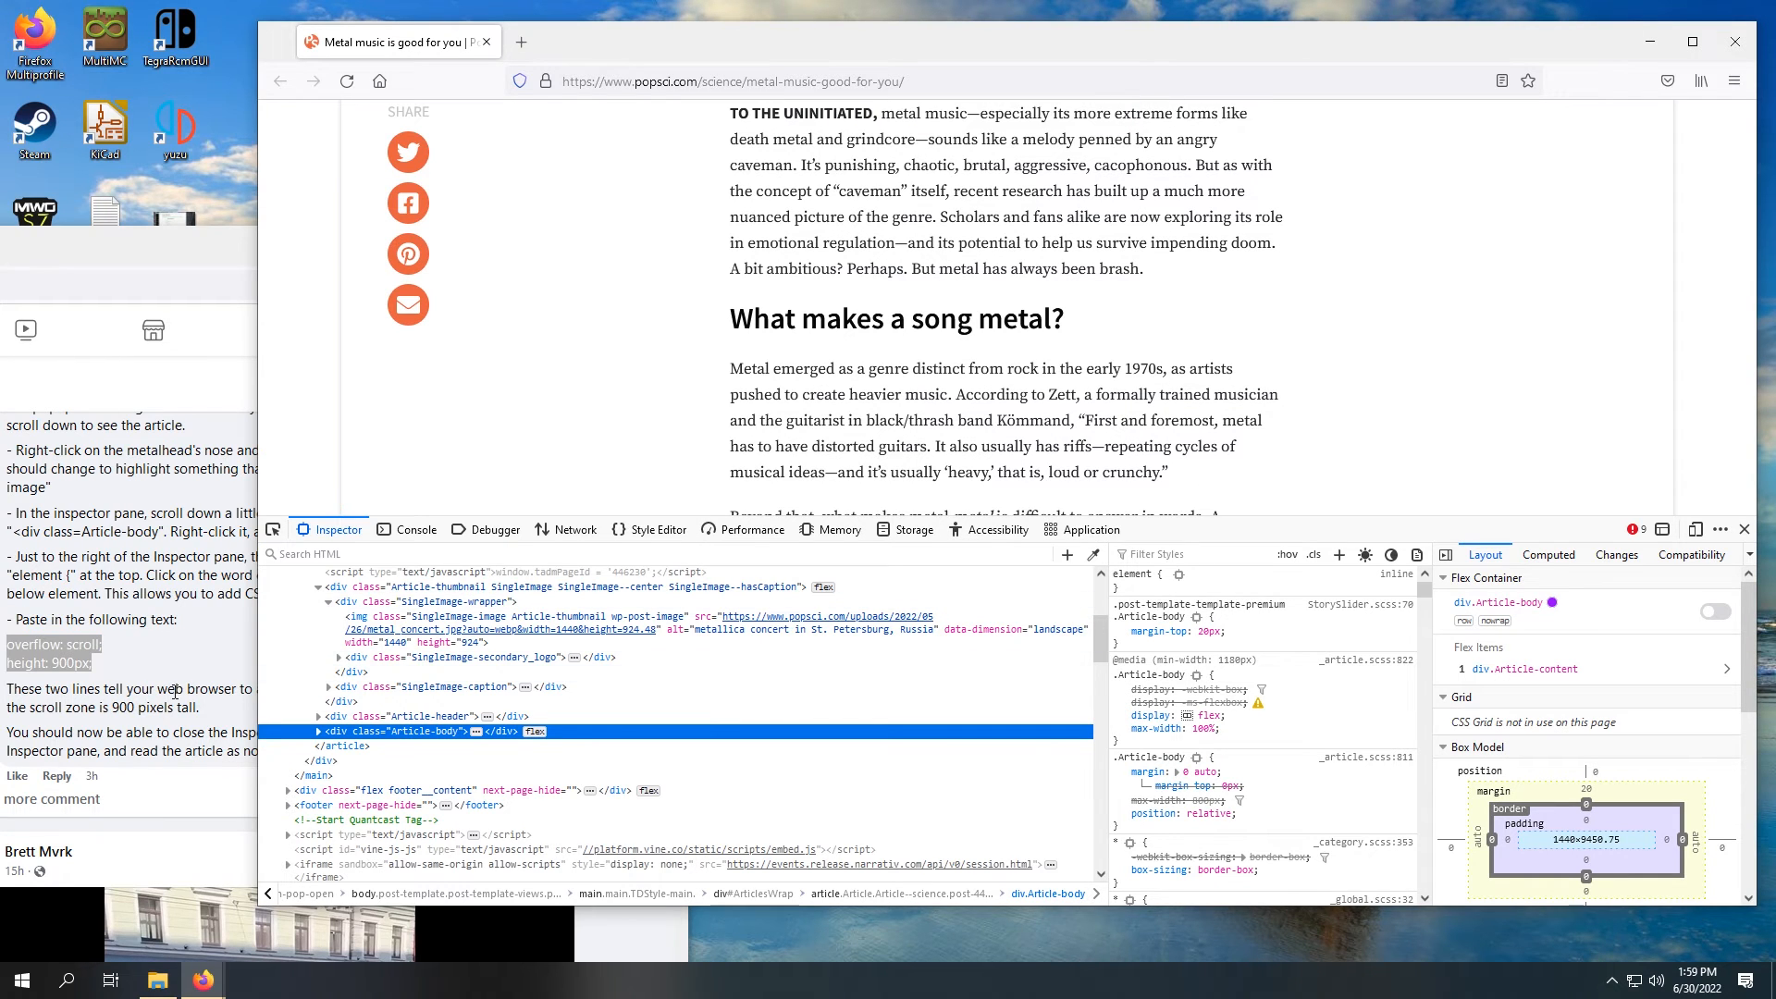
left_click(1139, 575)
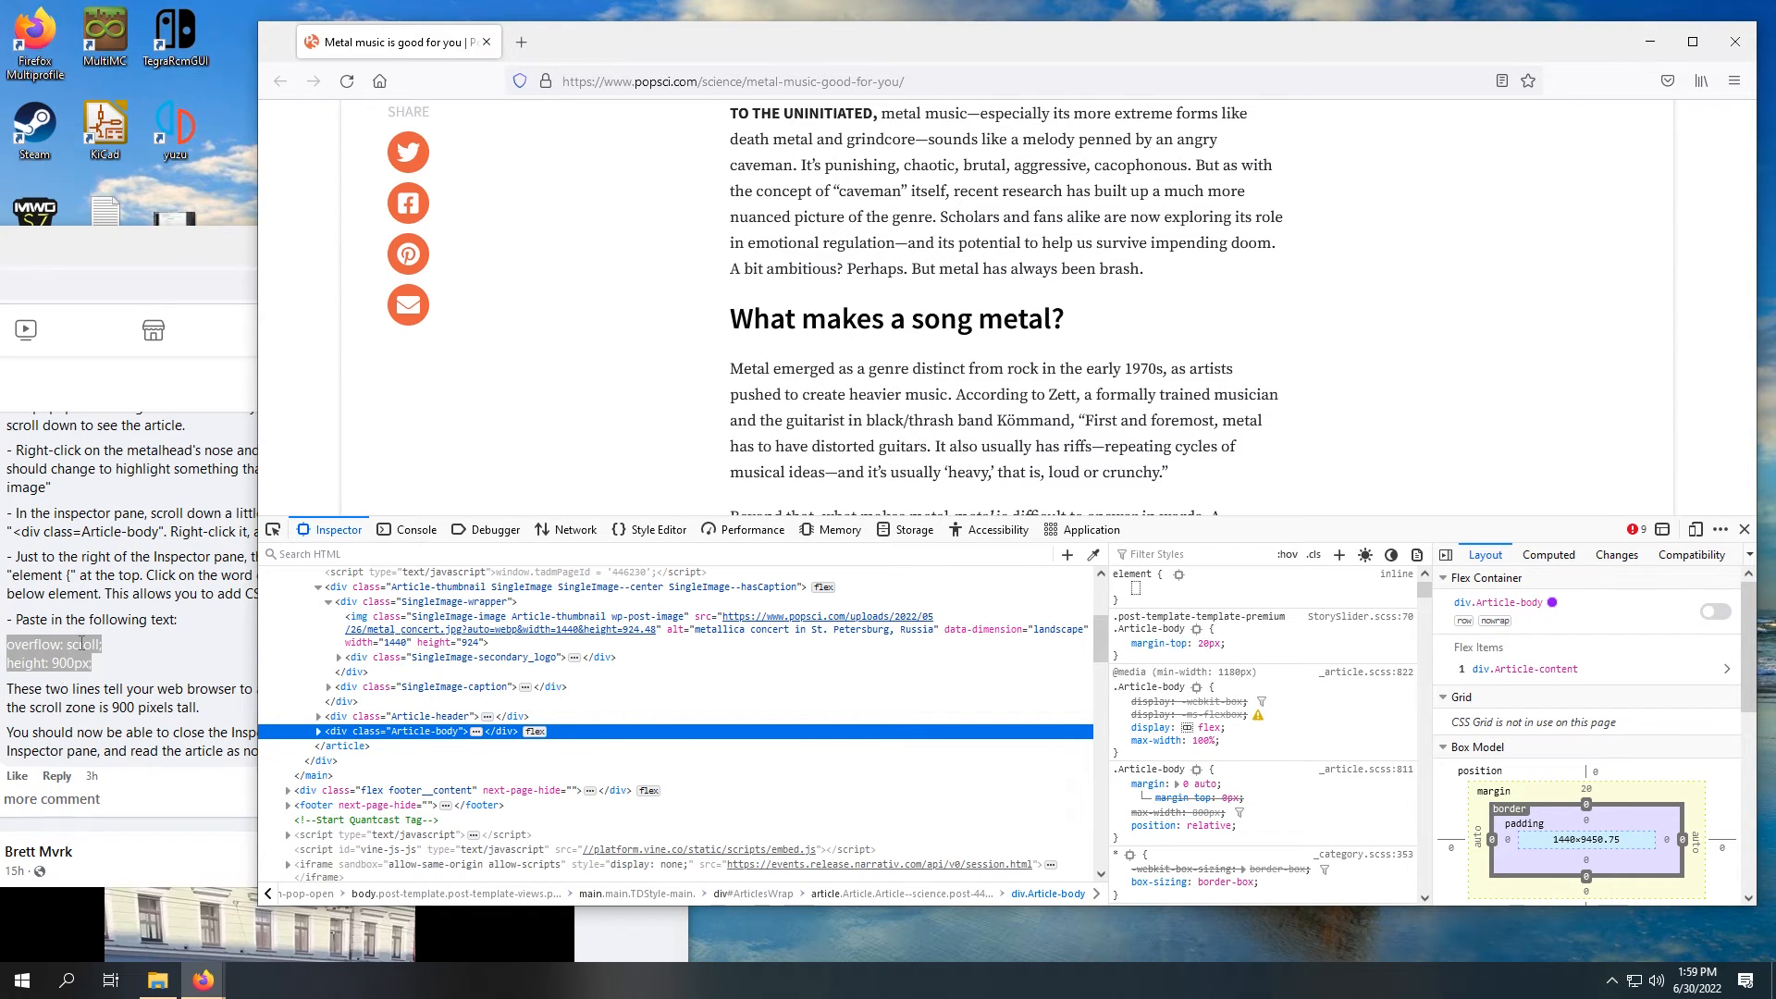
key("ctrl+v")
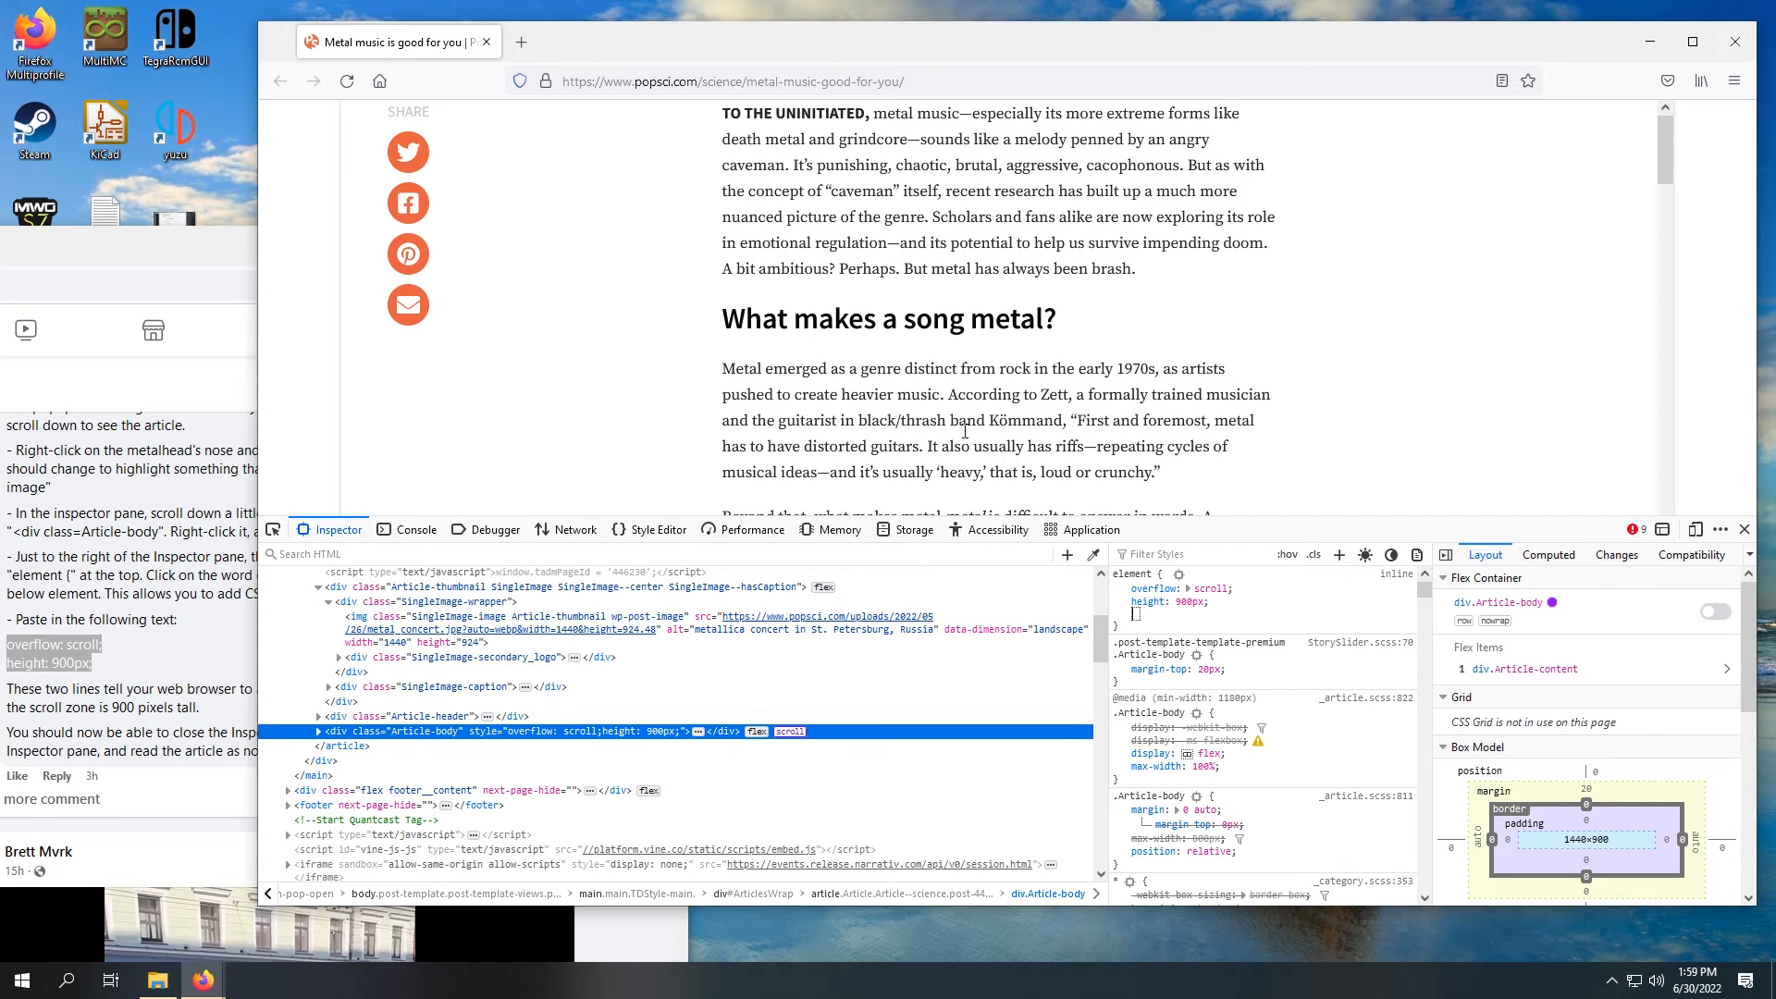
Step: Close the inspector and test scrolling the article body down through its charts and back up to its opening paragraph
key("F12")
scroll(1007, 357, "down", 8)
scroll(1024, 329, "up", 8)
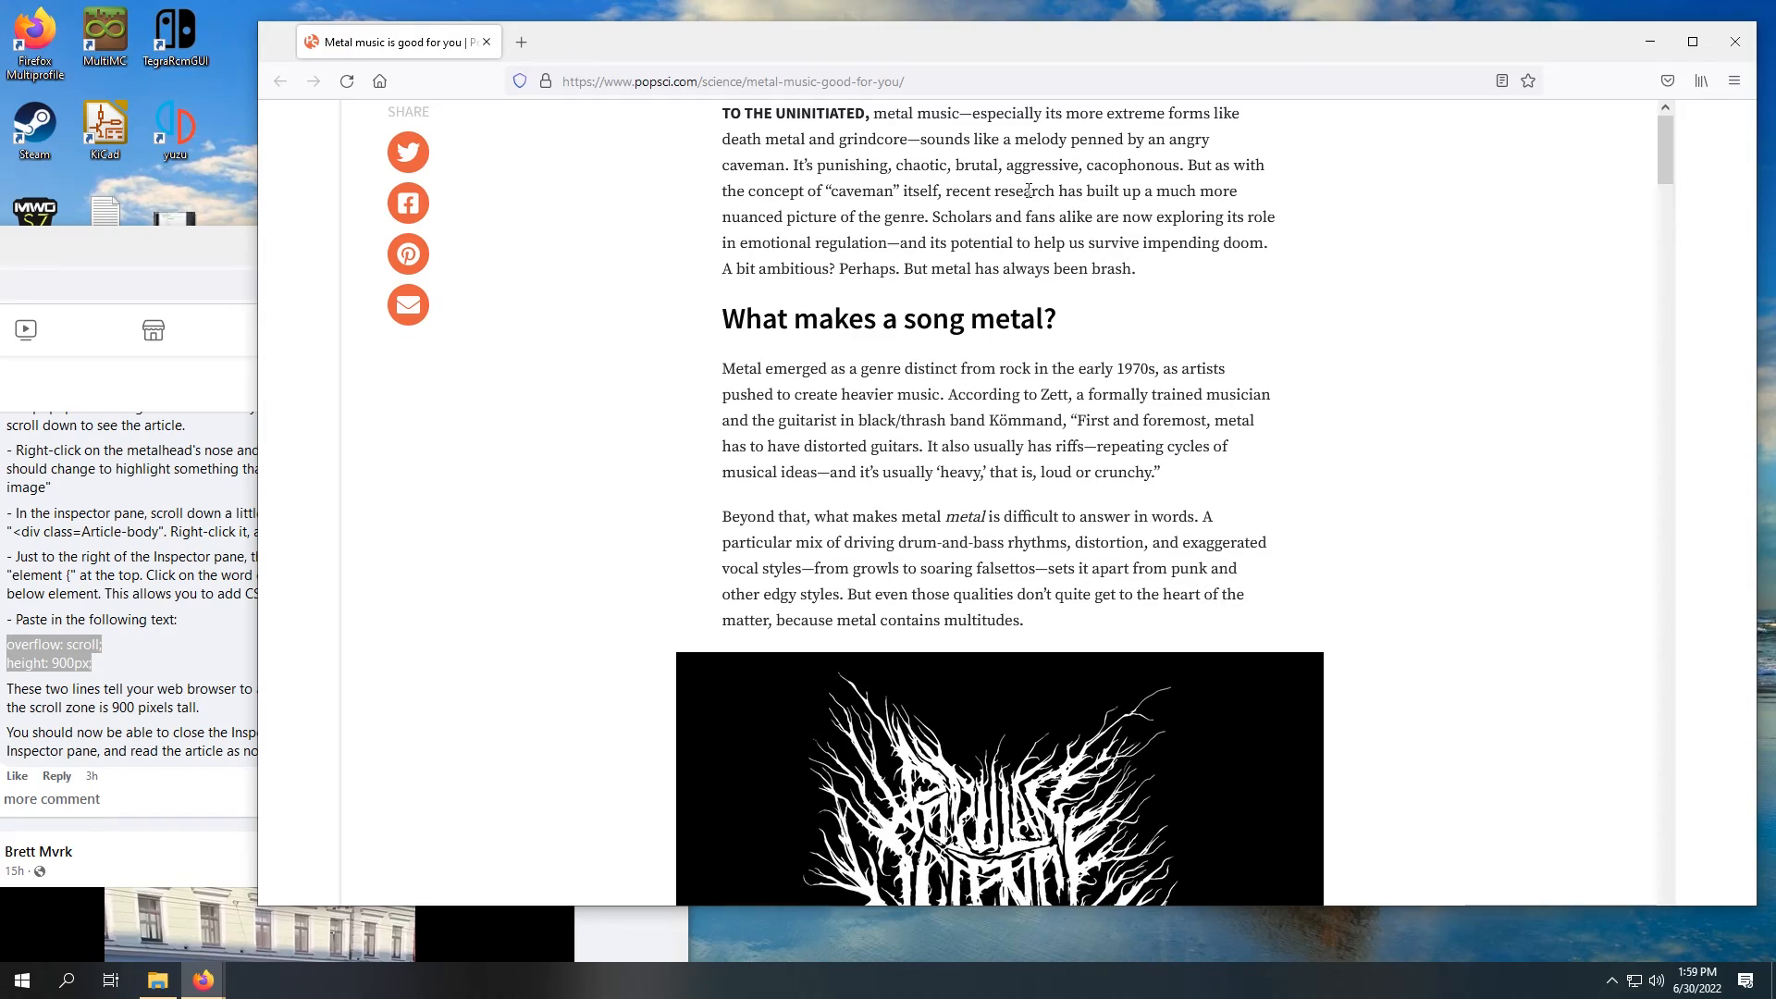
scroll(1407, 361, "down", 2)
scroll(1409, 364, "down", 20)
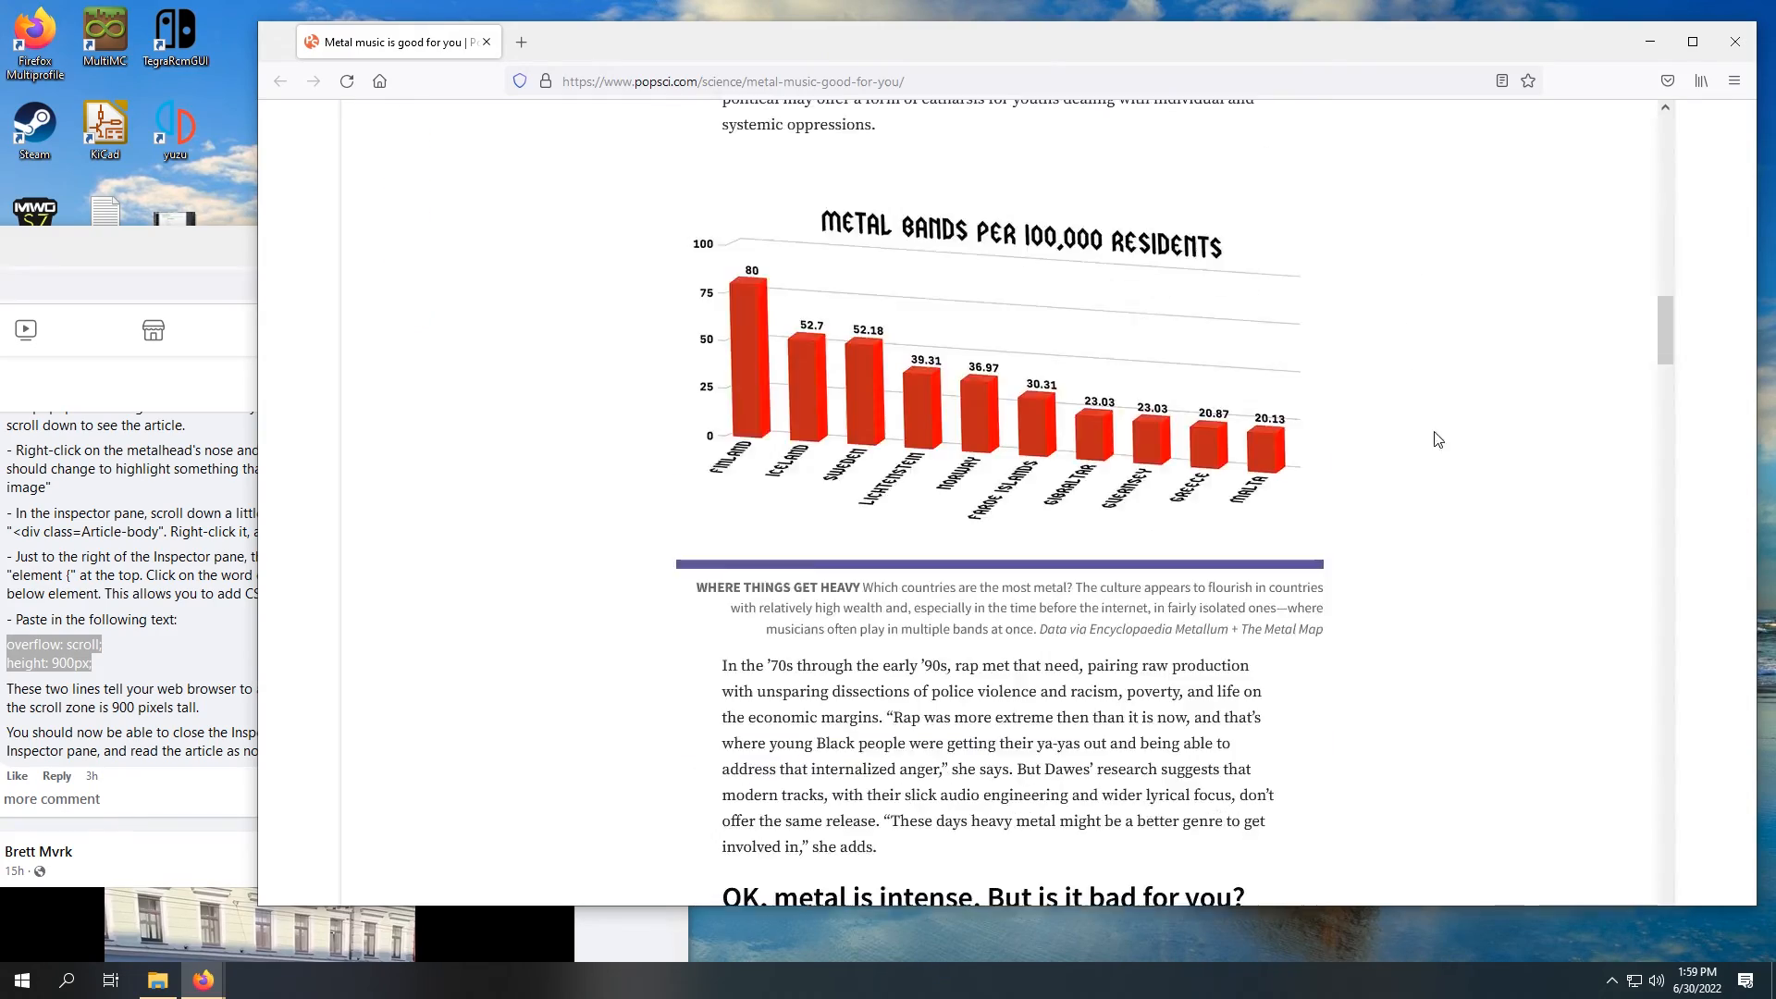
scroll(1426, 460, "down", 20)
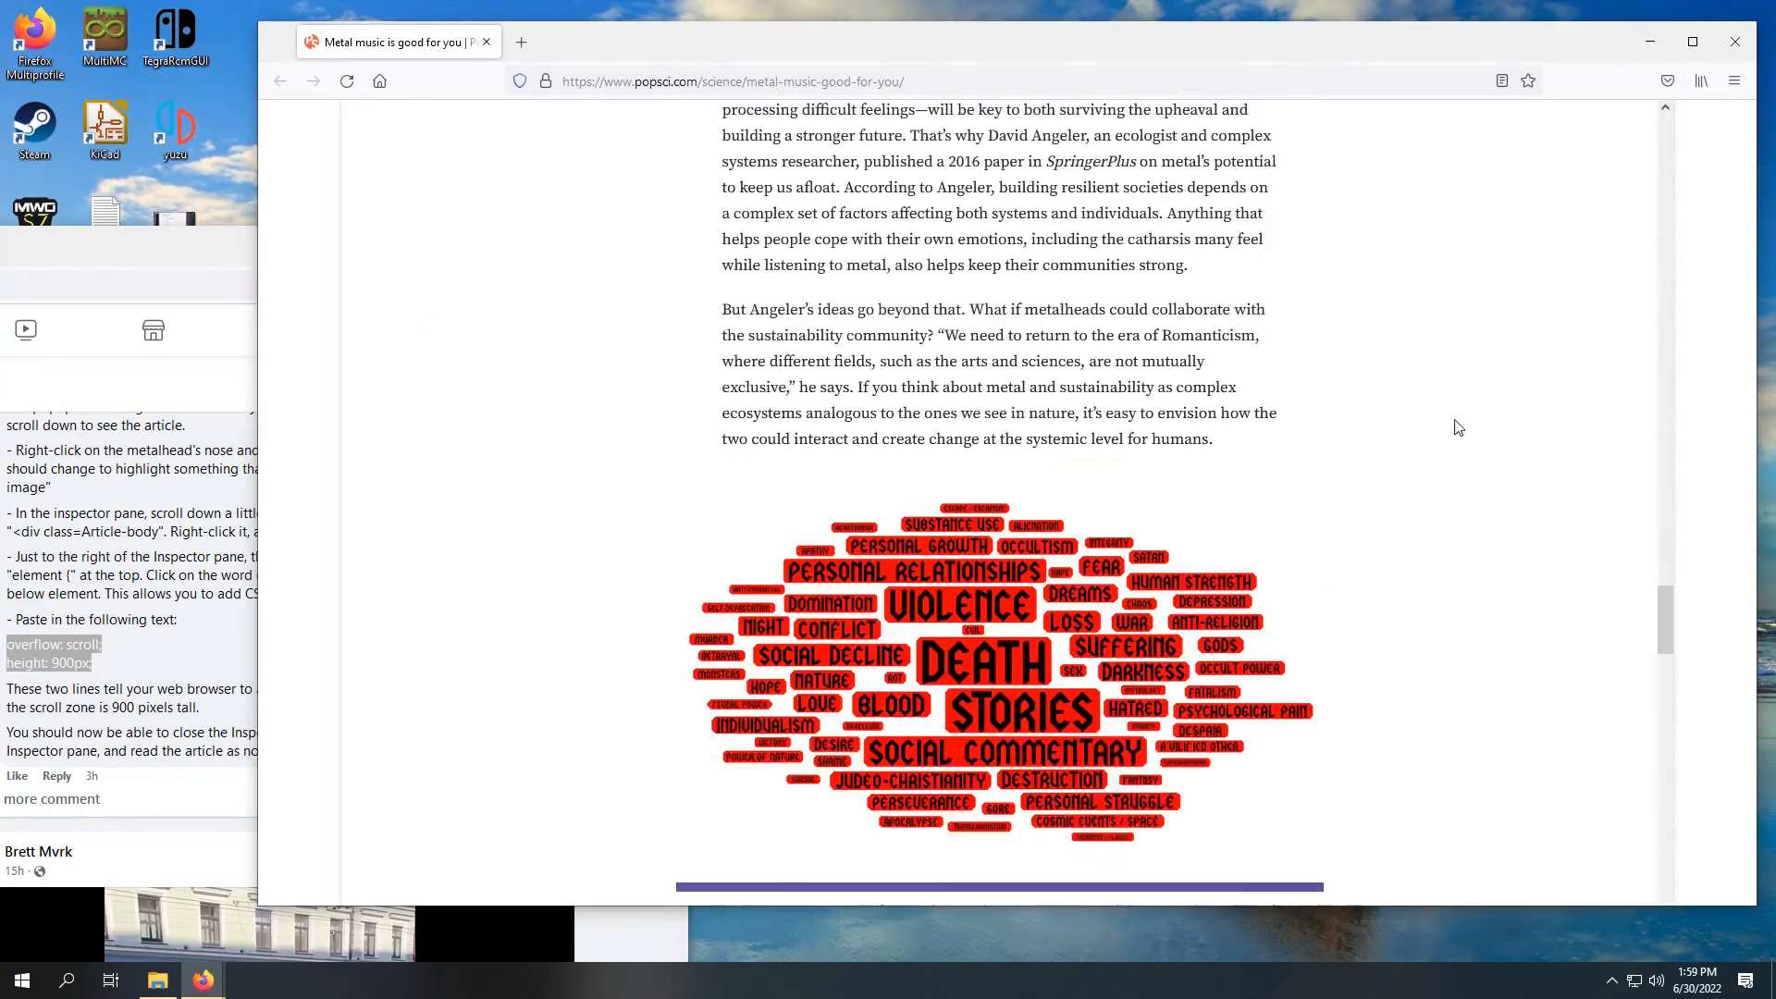
scroll(1449, 488, "up", 20)
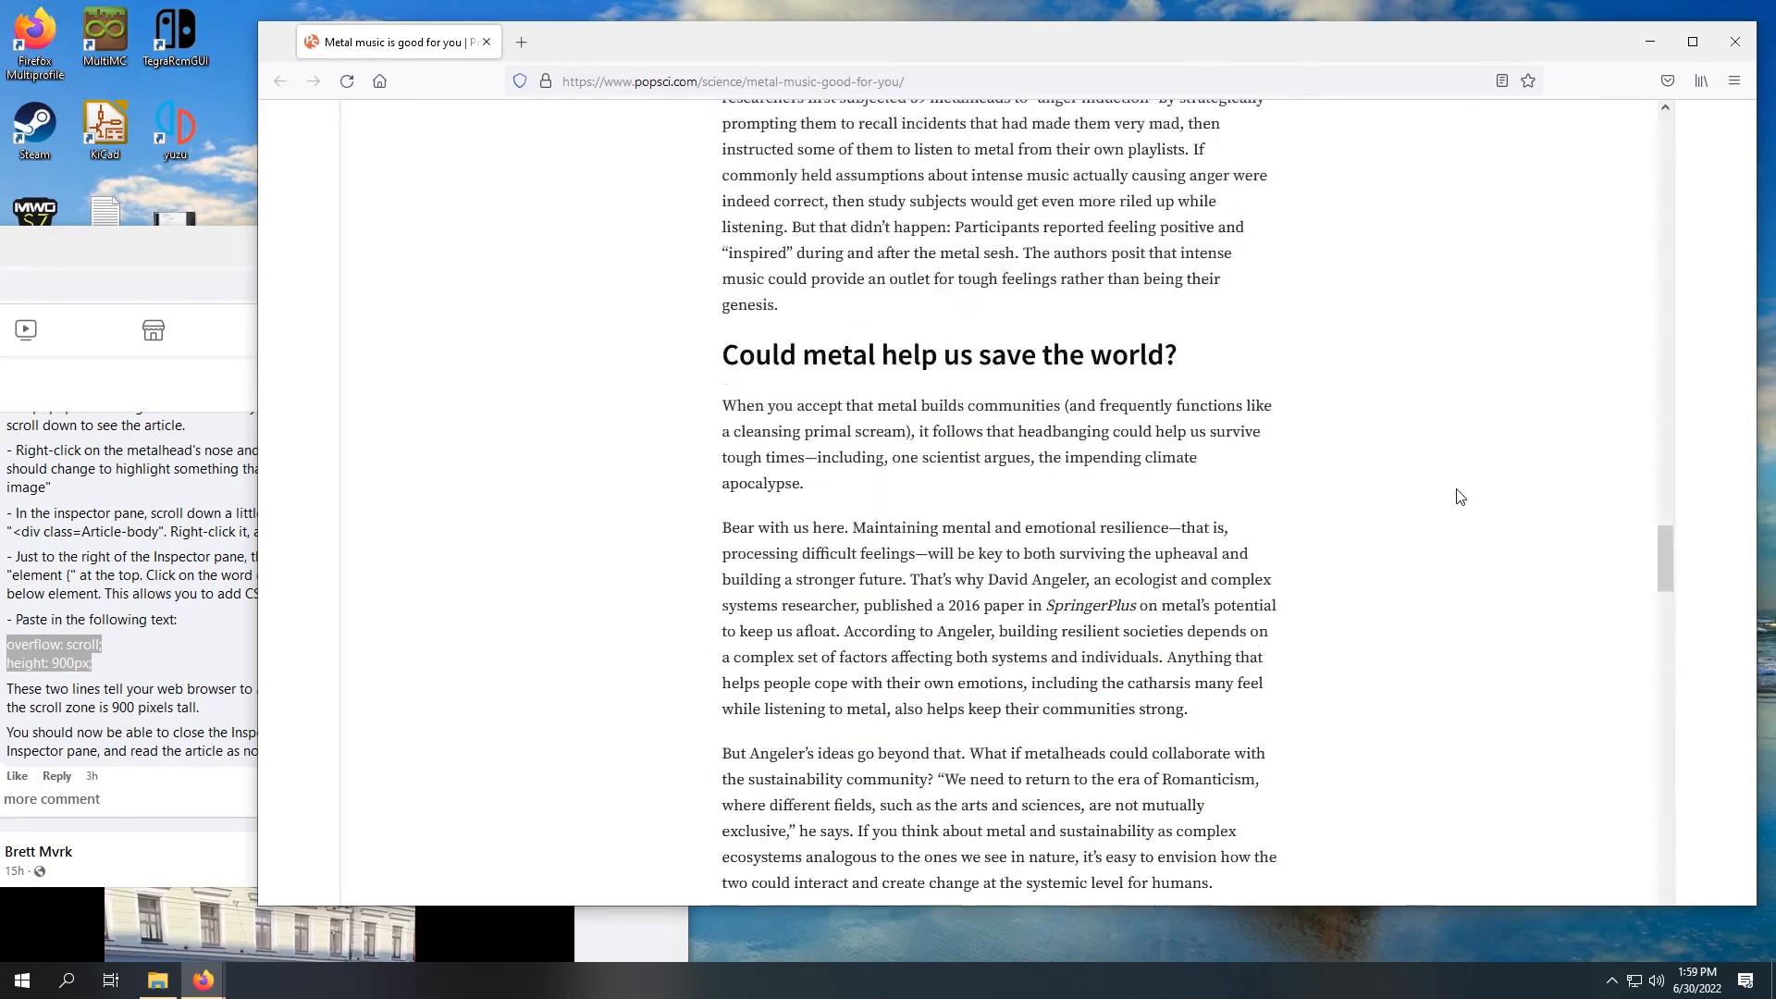
scroll(1477, 479, "up", 10)
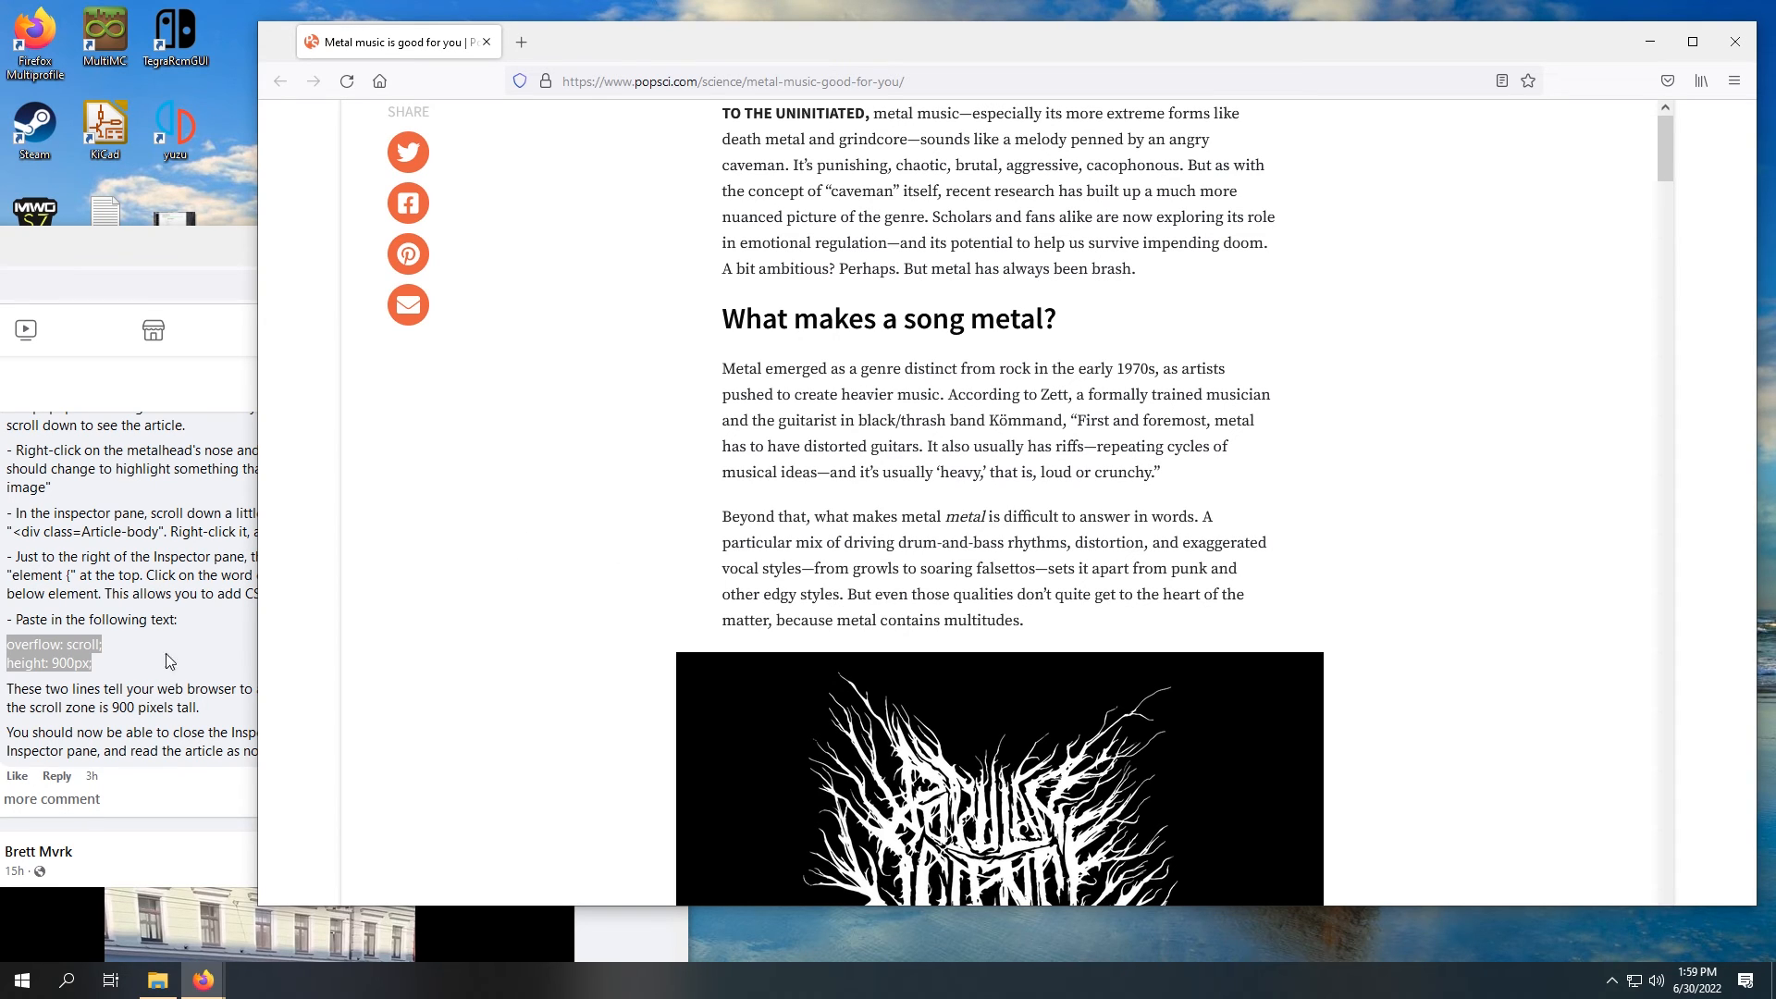
scroll(1414, 373, "down", 7)
scroll(1445, 419, "up", 7)
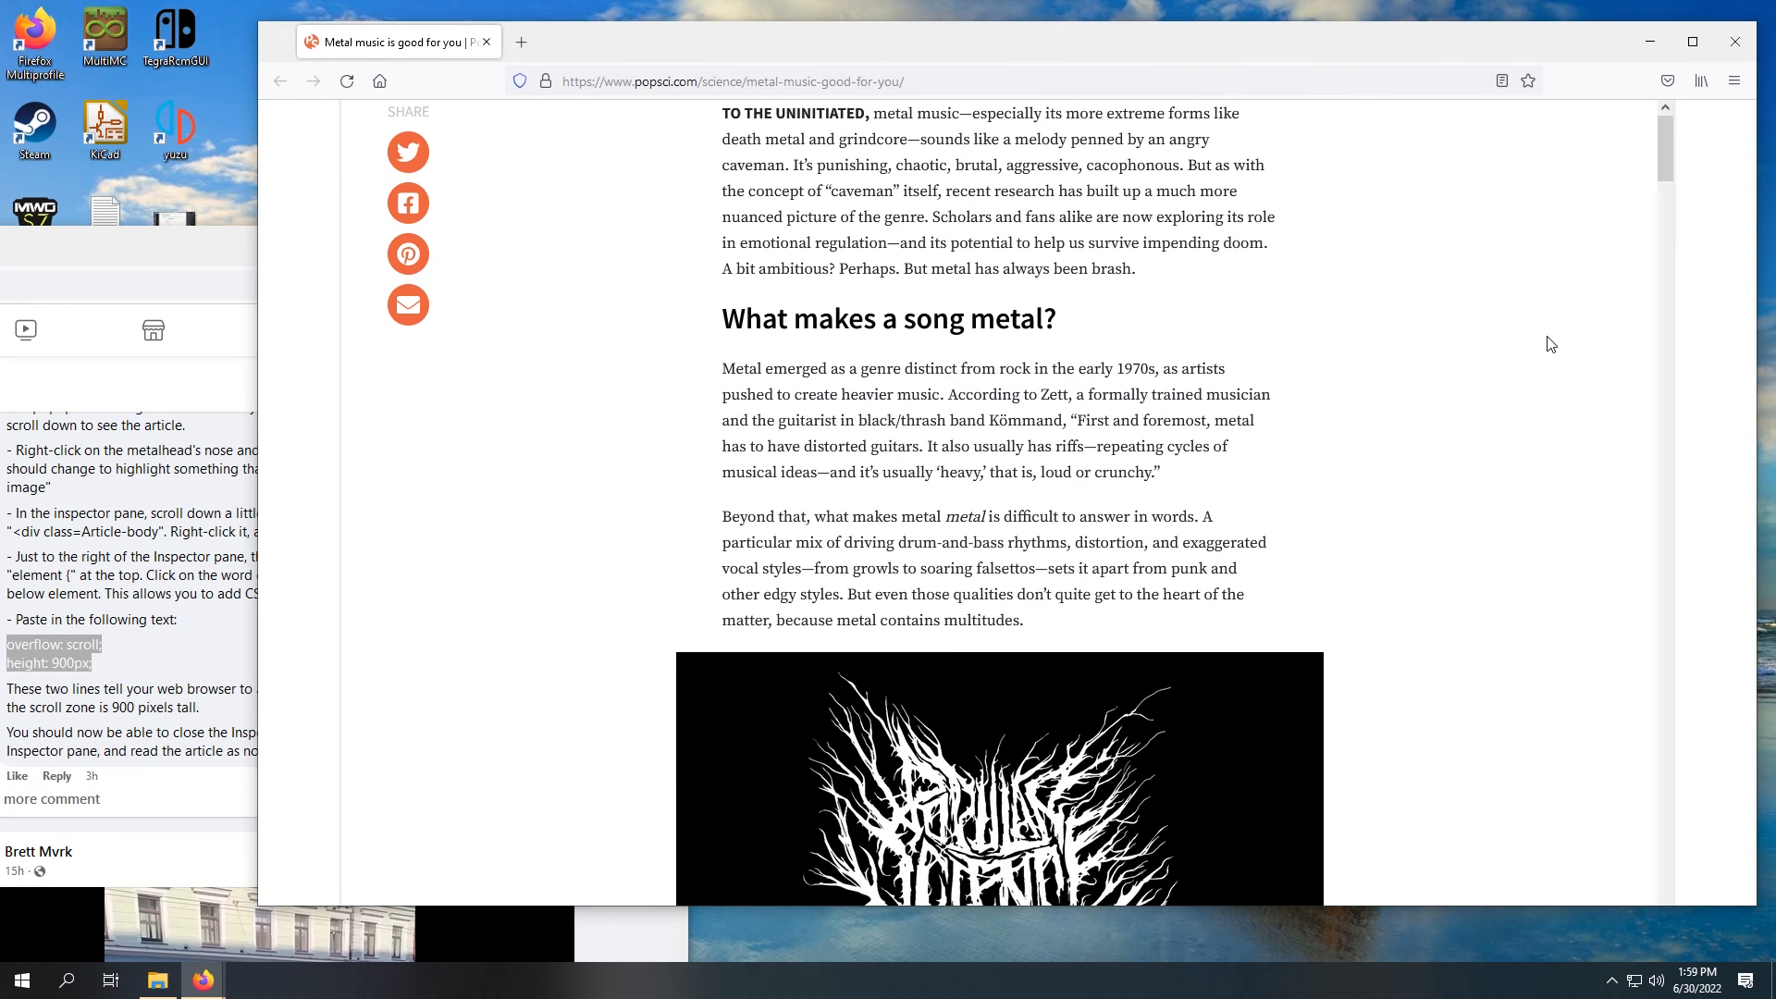